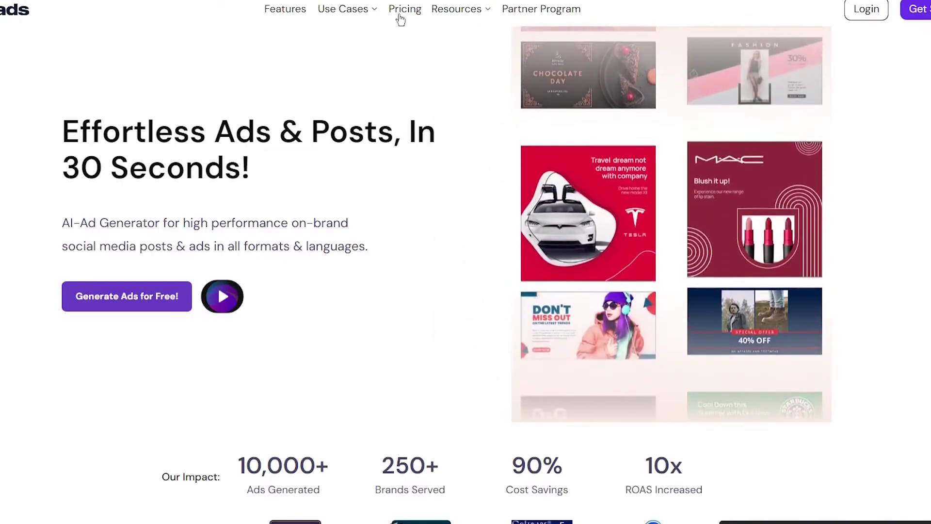
Step: Browse the monthly pricing plans and feature comparison table on the Pricing page
{"action": "left_click", "coordinate": [401, 18]}
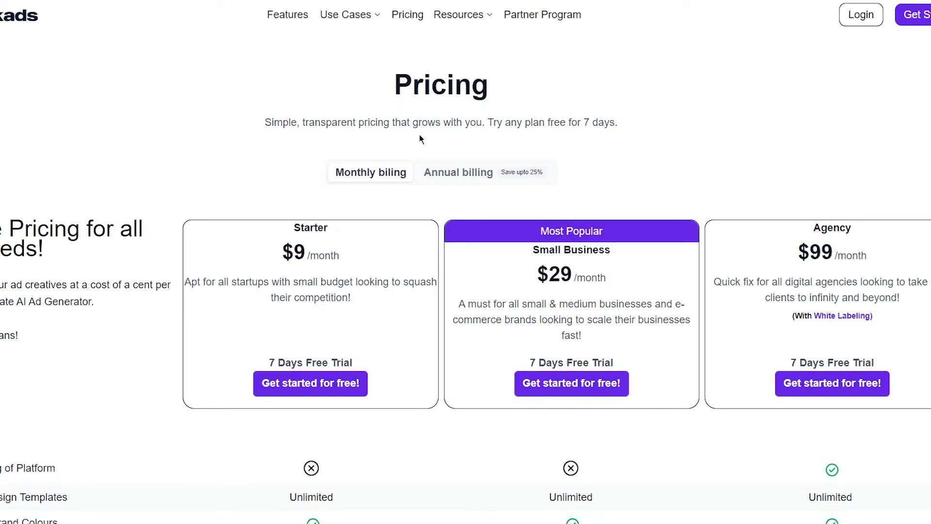
{"action": "scroll", "coordinate": [294, 222], "scroll_direction": "down", "scroll_amount": 1}
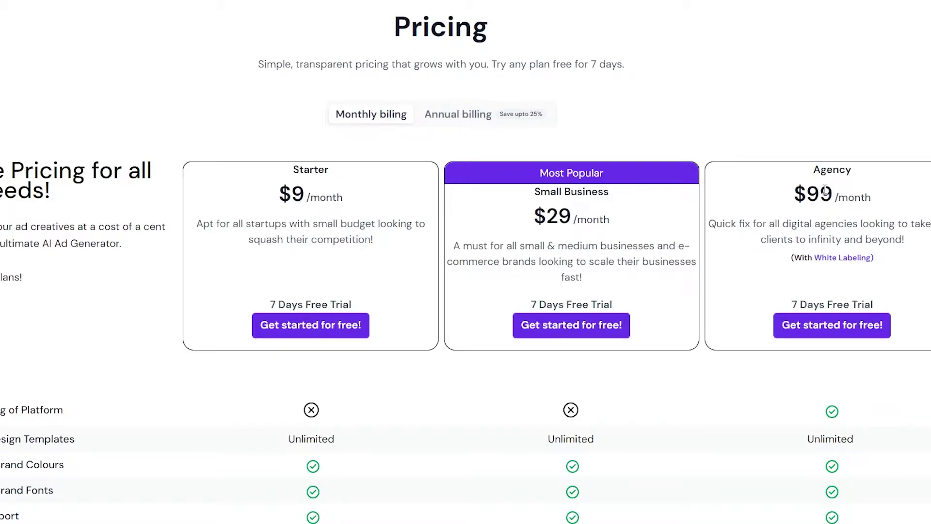
{"action": "scroll", "coordinate": [884, 209], "scroll_direction": "down", "scroll_amount": 8}
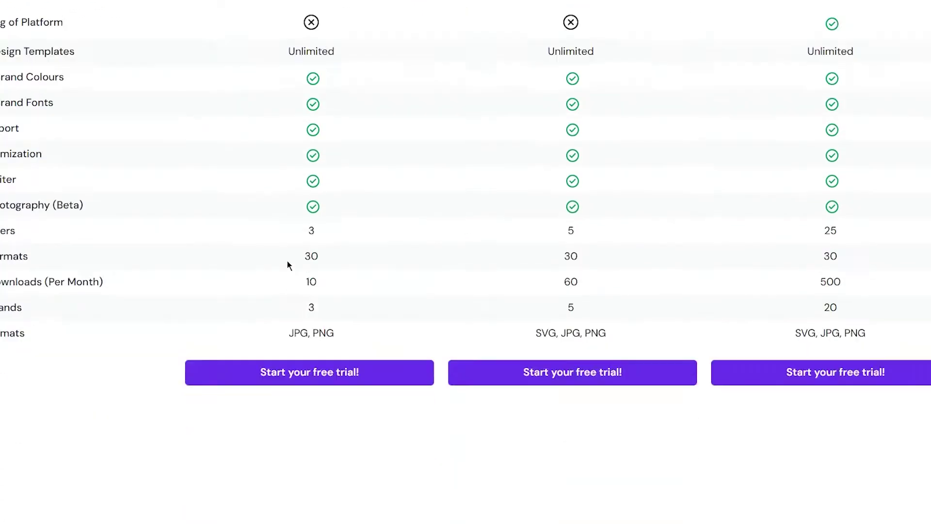
{"action": "scroll", "coordinate": [400, 224], "scroll_direction": "up", "scroll_amount": 5}
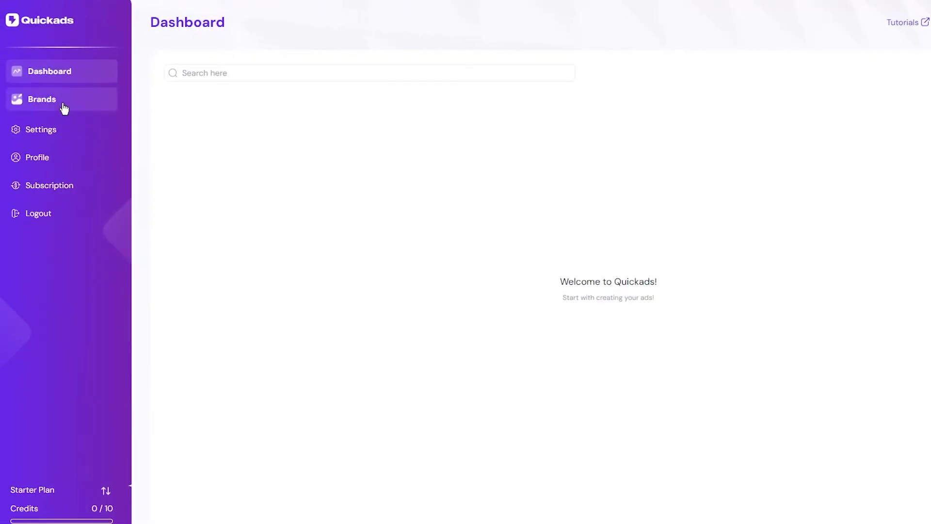
Step: Visit Brands, Settings (checking the language list) and Profile, then return to Brands
{"action": "left_click", "coordinate": [64, 107]}
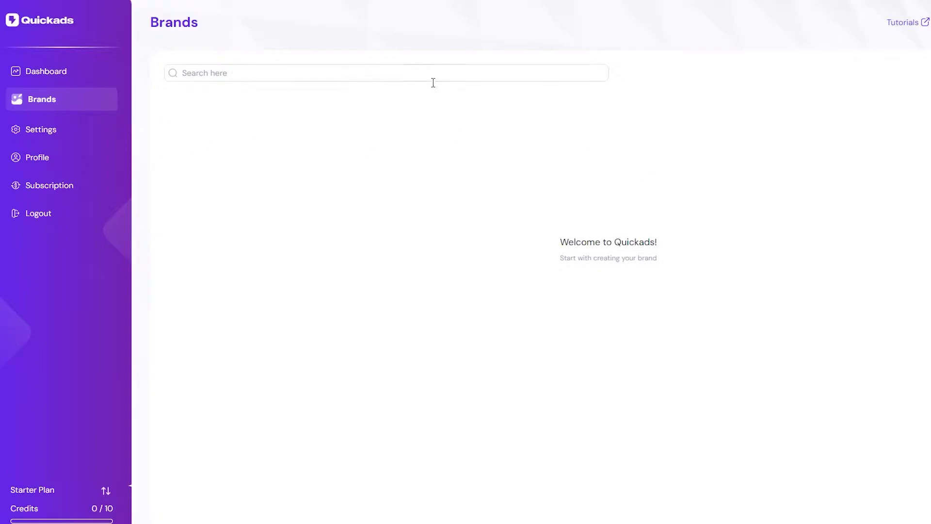
{"action": "left_click", "coordinate": [63, 138]}
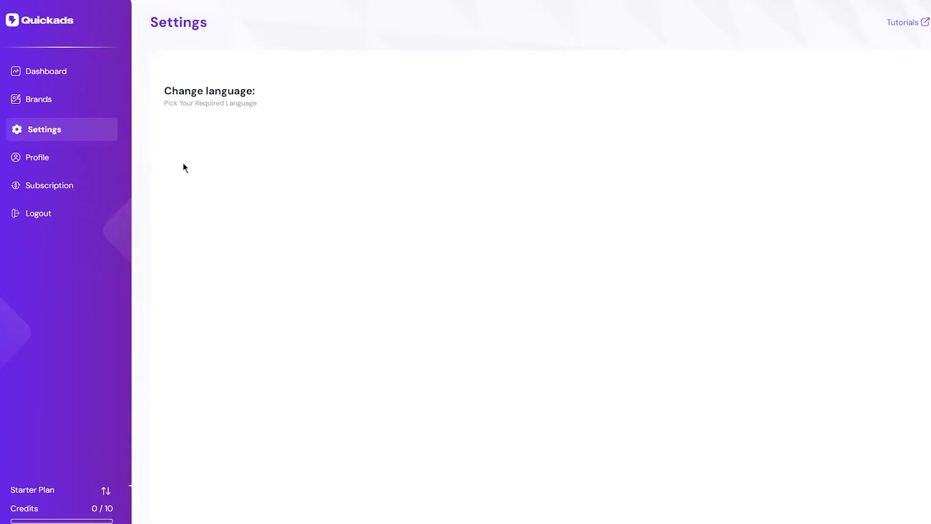
{"action": "left_click", "coordinate": [208, 121]}
{"action": "left_click", "coordinate": [209, 123]}
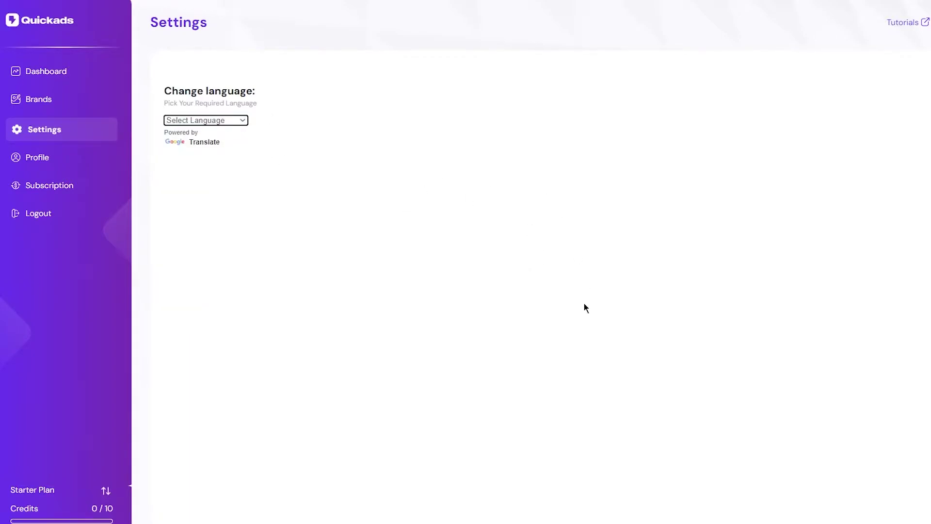
{"action": "left_click", "coordinate": [65, 162]}
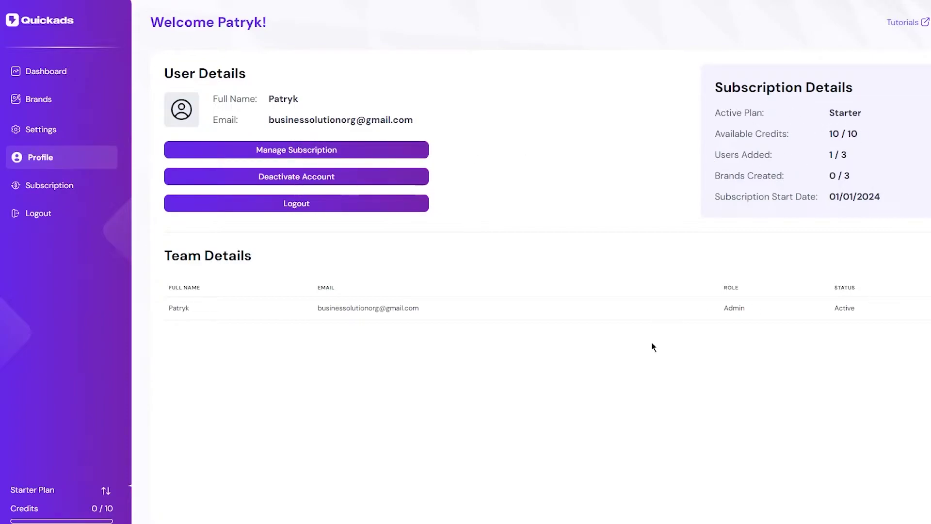
{"action": "left_click", "coordinate": [57, 95]}
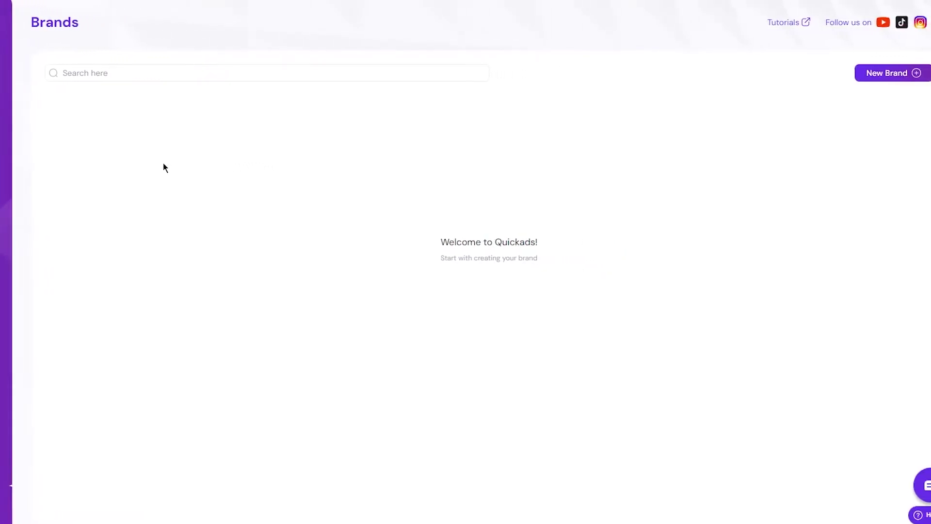
Step: Start a new brand, entering the name 'Nikes' and the description 'best shoes in town'
{"action": "left_click", "coordinate": [864, 80]}
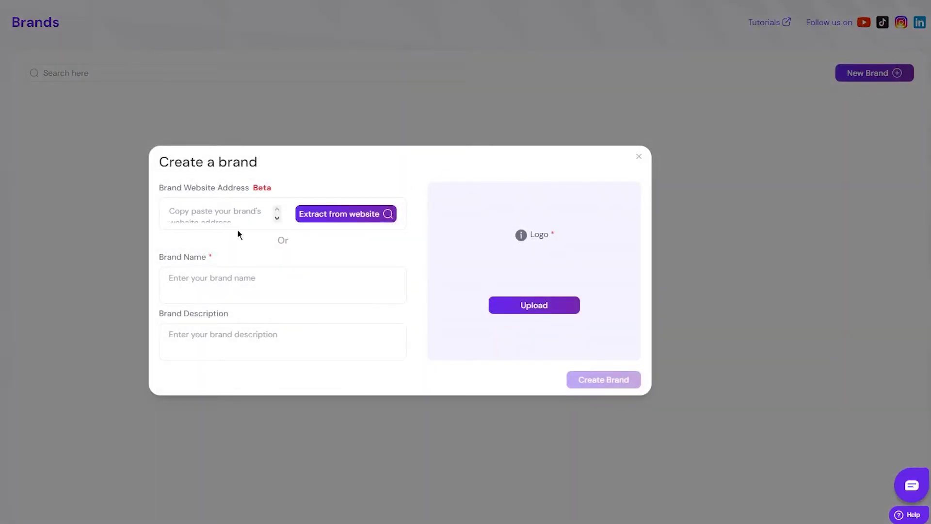
{"action": "scroll", "coordinate": [236, 214], "scroll_direction": "down", "scroll_amount": 1}
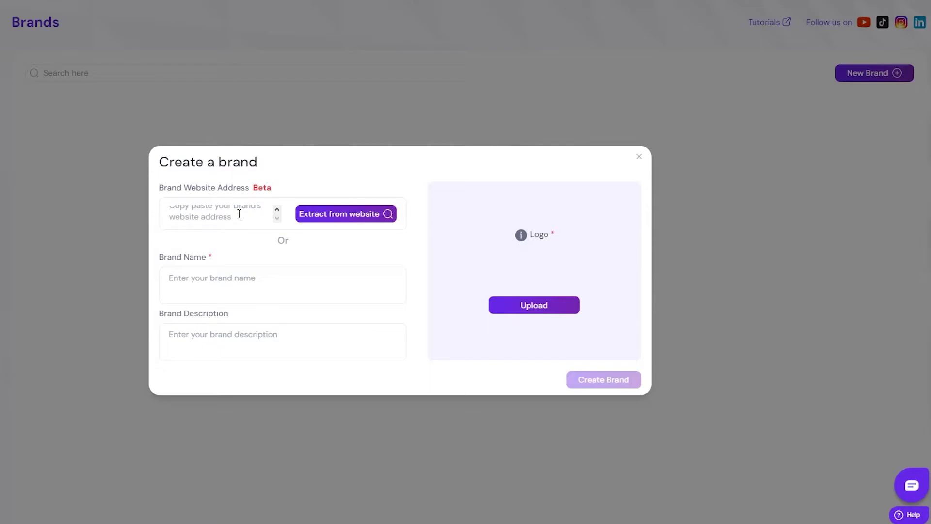
{"action": "left_click", "coordinate": [199, 279]}
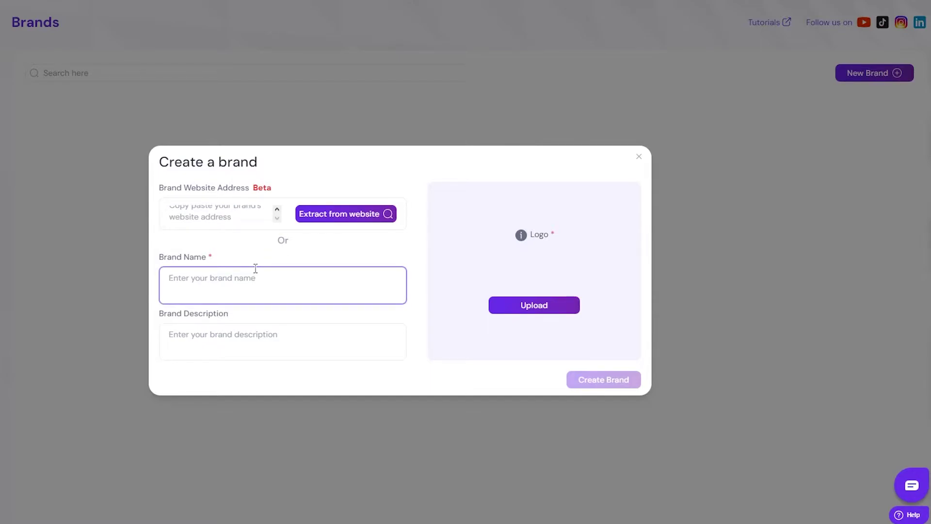
{"action": "type", "text": "Nike"}
{"action": "left_click", "coordinate": [237, 334]}
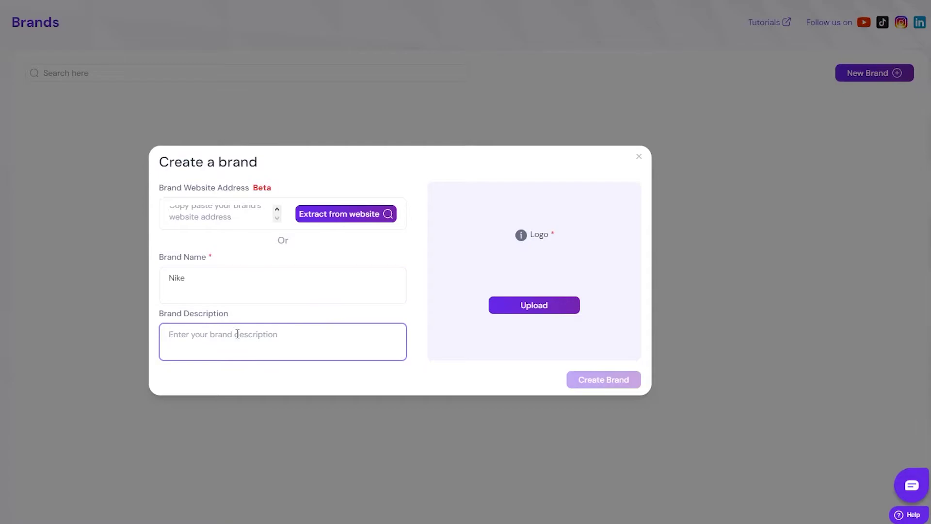
{"action": "type", "text": "best shoes in town"}
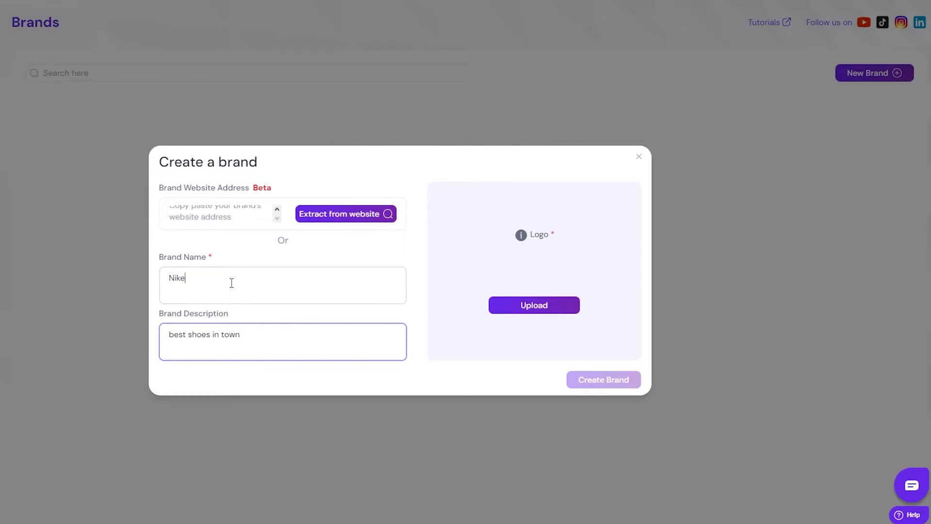
{"action": "left_click", "coordinate": [232, 283]}
Step: Finish the name 'Nikes' and upload pngwing.com (4).png as the brand logo
{"action": "type", "text": "s"}
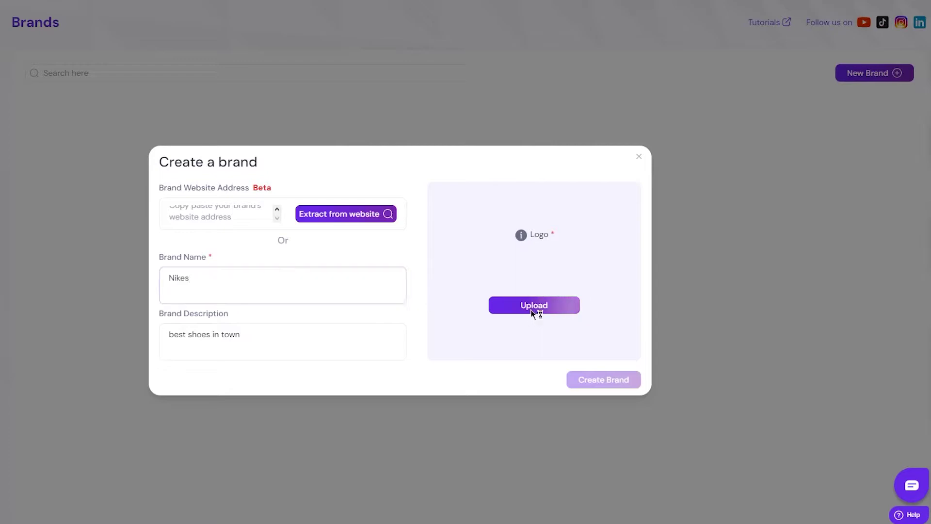
{"action": "left_click", "coordinate": [531, 309]}
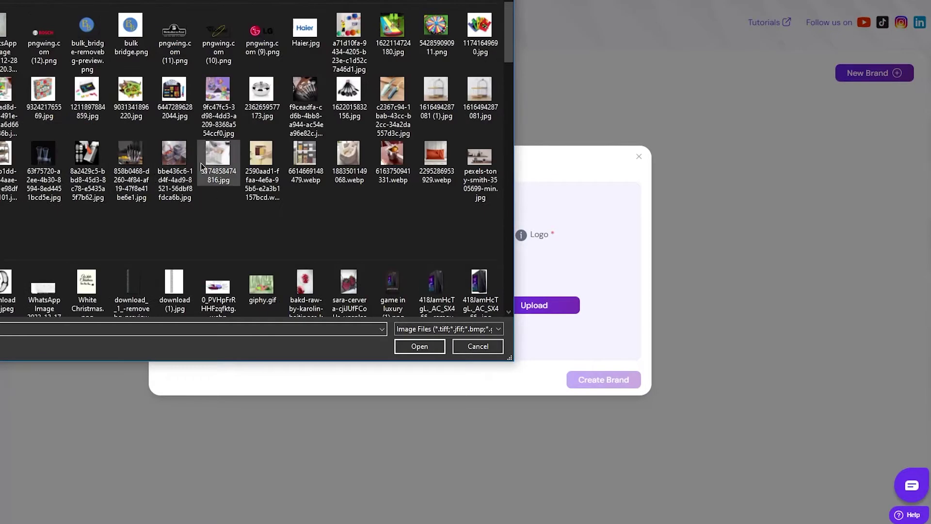
{"action": "scroll", "coordinate": [268, 180], "scroll_direction": "down", "scroll_amount": 3}
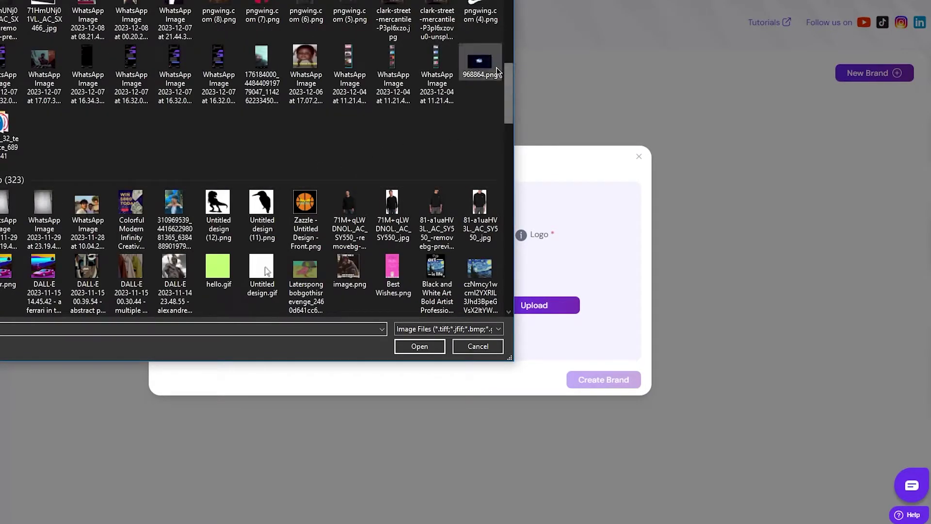
{"action": "scroll", "coordinate": [485, 87], "scroll_direction": "up", "scroll_amount": 2}
{"action": "double_click", "coordinate": [480, 93]}
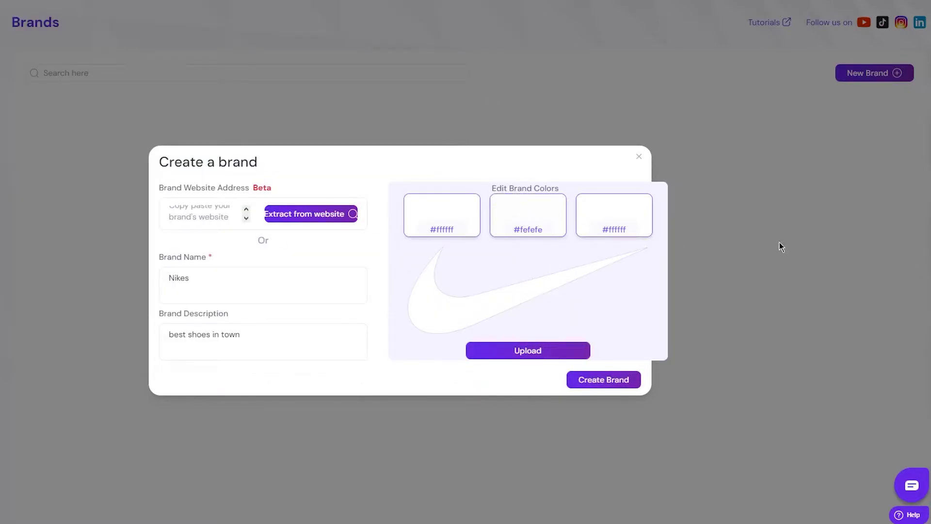
Step: Skip picking another logo file and create the Nikes brand
{"action": "left_click", "coordinate": [526, 357]}
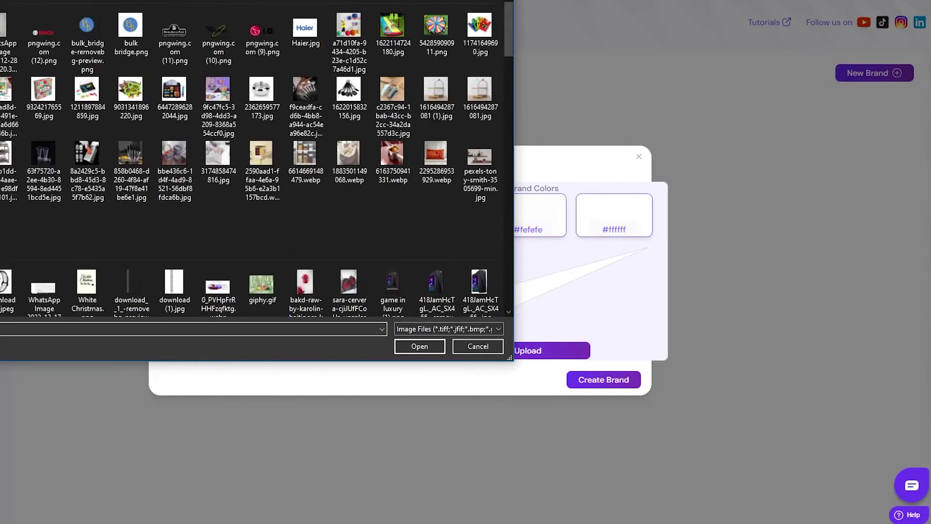
{"action": "left_click", "coordinate": [478, 346]}
{"action": "left_click", "coordinate": [592, 387]}
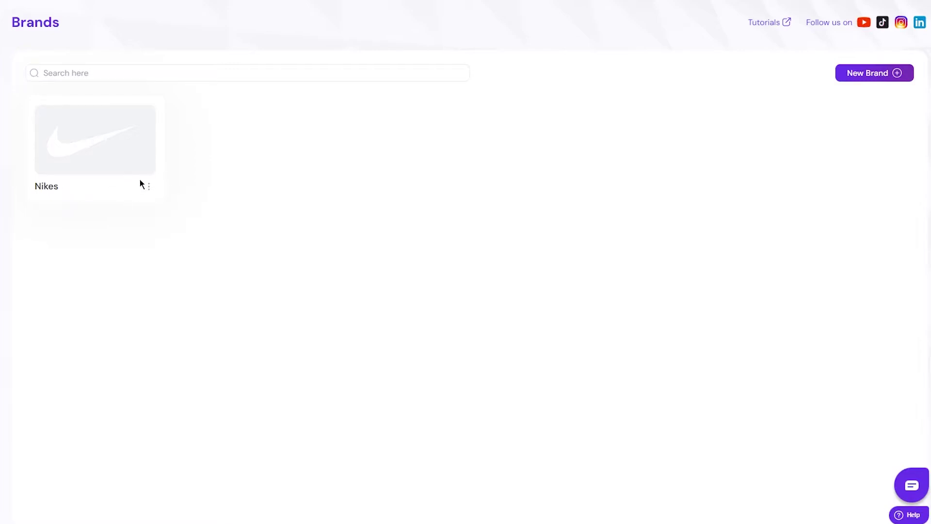
Step: Open and dismiss the Nikes brand card's options menu
{"action": "left_click", "coordinate": [148, 189]}
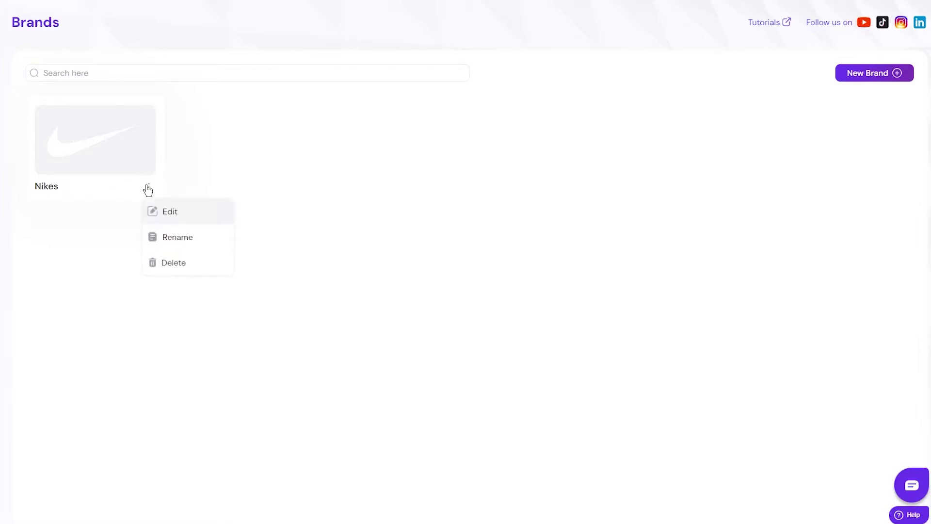
{"action": "left_click", "coordinate": [329, 189]}
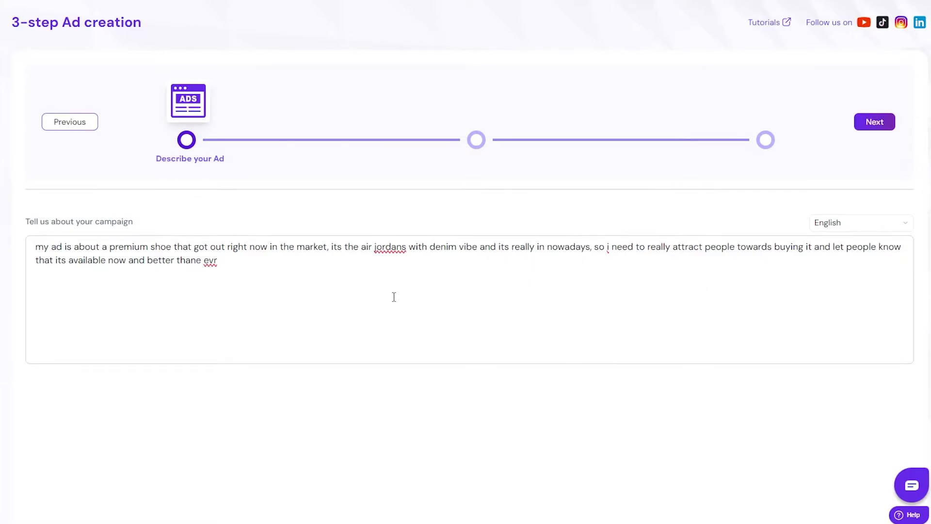
Step: Confirm the premium Air Jordans denim-vibe description and advance to template selection
{"action": "left_click", "coordinate": [874, 124]}
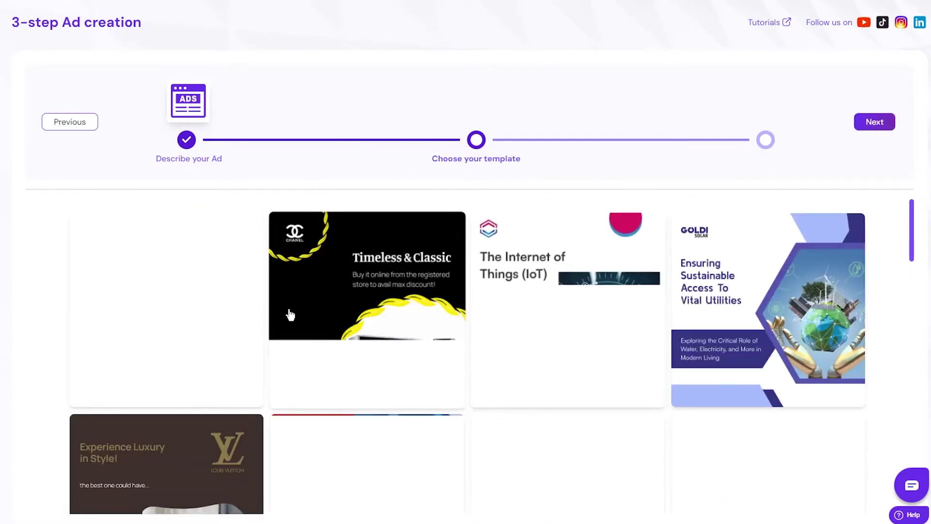
Step: Pick the Nike 'Shoes to Slay' sneaker template and proceed to Personalize your Ad
{"action": "scroll", "coordinate": [252, 359], "scroll_direction": "down", "scroll_amount": 2}
{"action": "scroll", "coordinate": [370, 337], "scroll_direction": "down", "scroll_amount": 4}
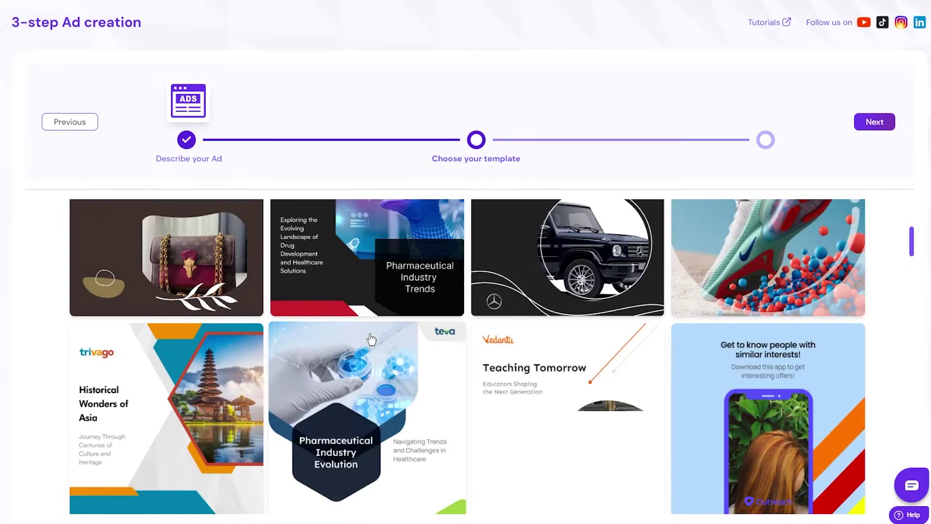
{"action": "scroll", "coordinate": [371, 338], "scroll_direction": "down", "scroll_amount": 10}
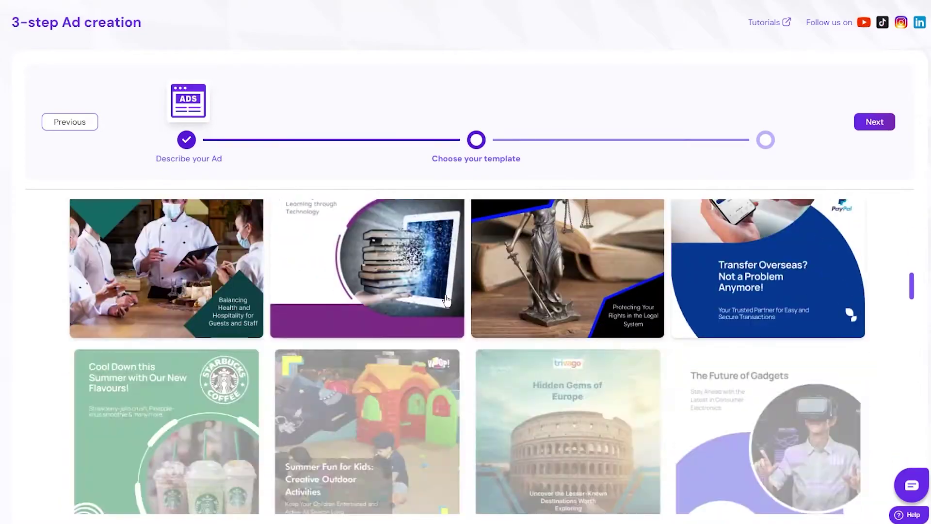
{"action": "scroll", "coordinate": [436, 346], "scroll_direction": "up", "scroll_amount": 10}
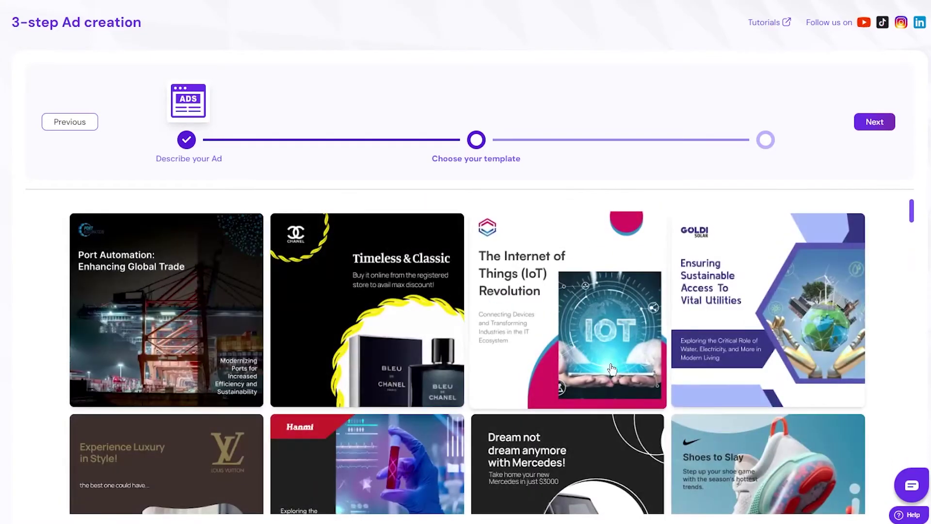
{"action": "scroll", "coordinate": [583, 344], "scroll_direction": "down", "scroll_amount": 5}
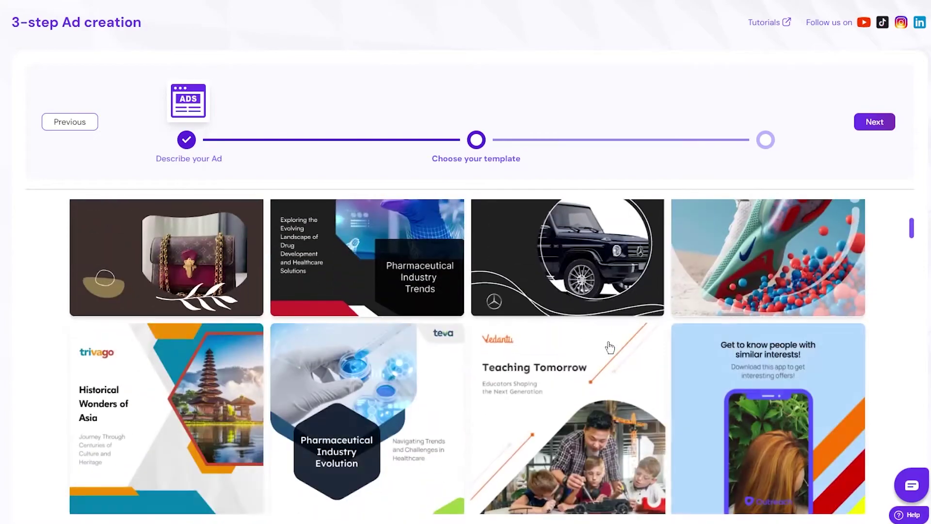
{"action": "scroll", "coordinate": [785, 349], "scroll_direction": "up", "scroll_amount": 3}
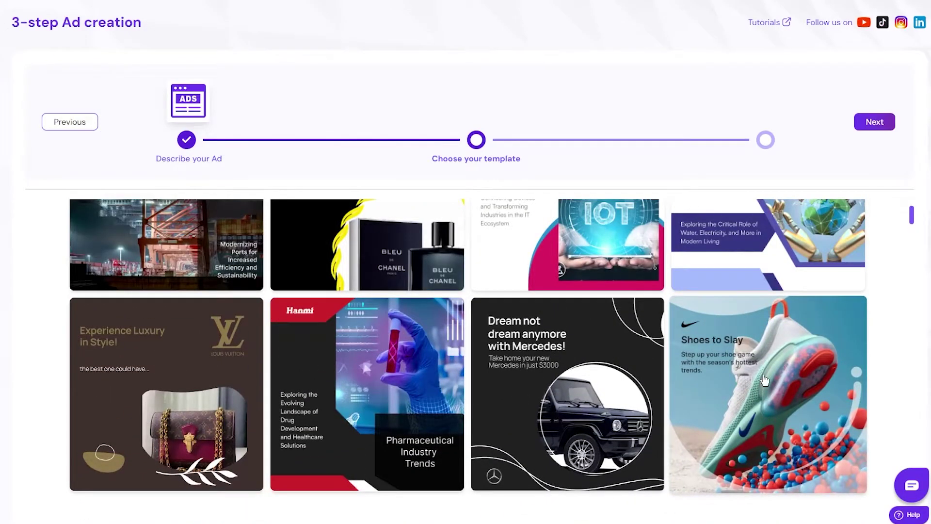
{"action": "left_click", "coordinate": [778, 385]}
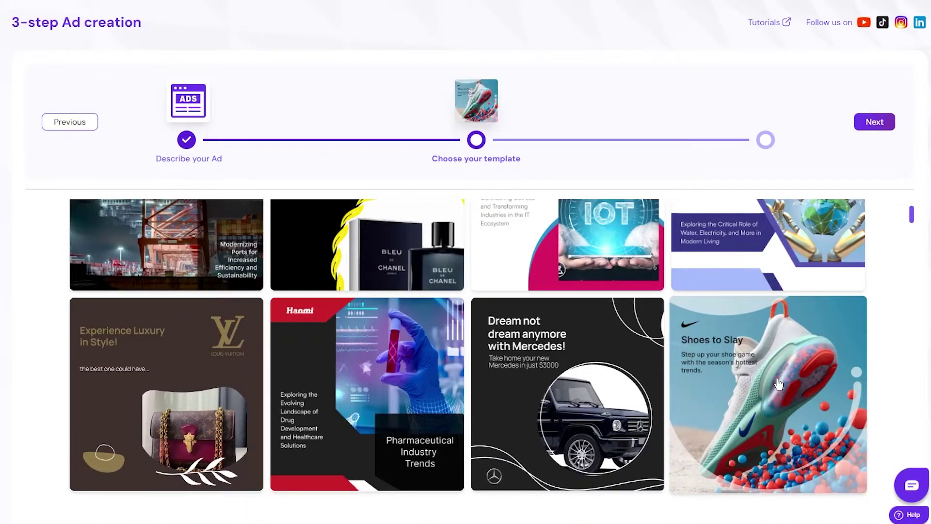
{"action": "left_click", "coordinate": [874, 122]}
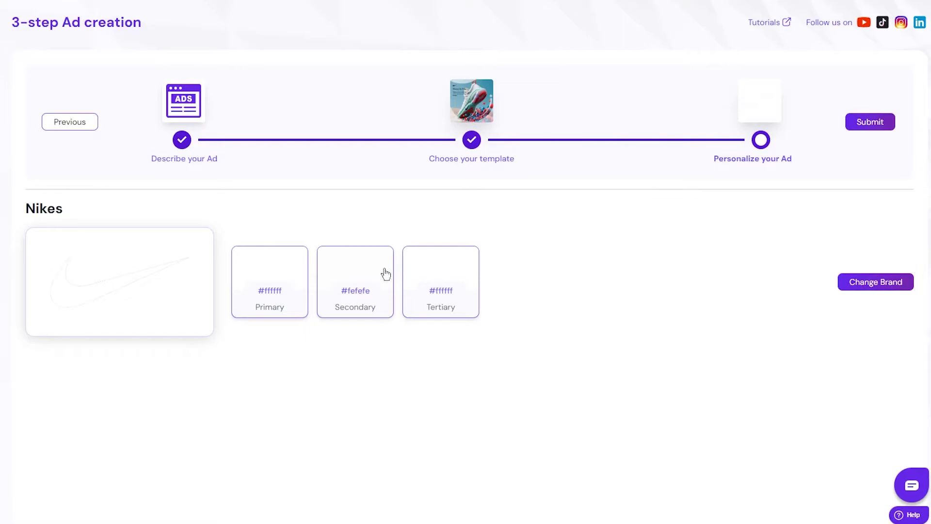
Step: Keep Nikes as the ad's brand after reviewing brand options, and submit the ad for generation
{"action": "double_click", "coordinate": [272, 291]}
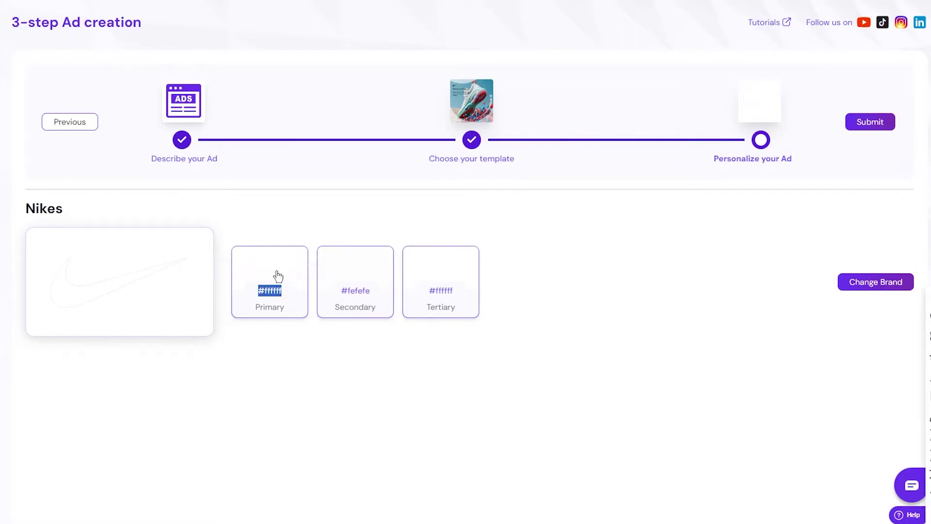
{"action": "left_click", "coordinate": [205, 273]}
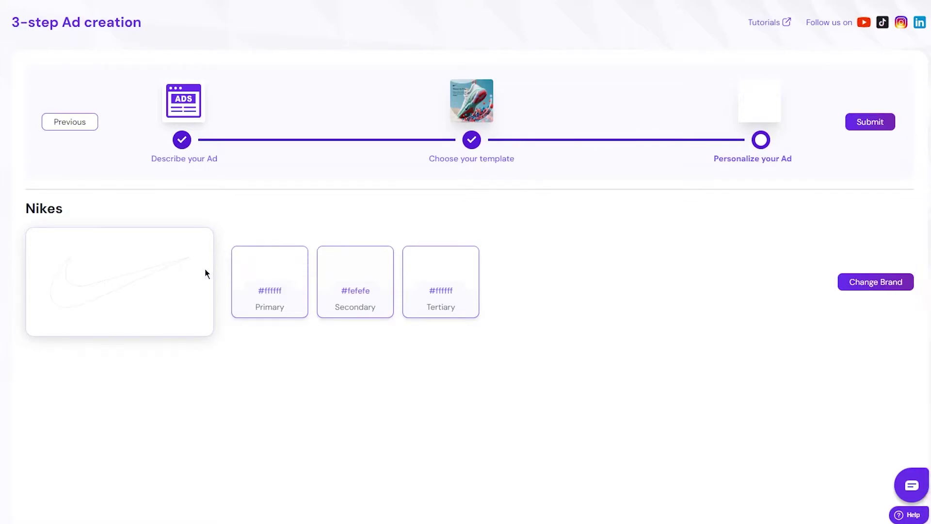
{"action": "left_click", "coordinate": [884, 284]}
{"action": "left_click", "coordinate": [296, 231]}
{"action": "left_click", "coordinate": [243, 229]}
{"action": "left_click", "coordinate": [524, 339]}
{"action": "left_click", "coordinate": [866, 127]}
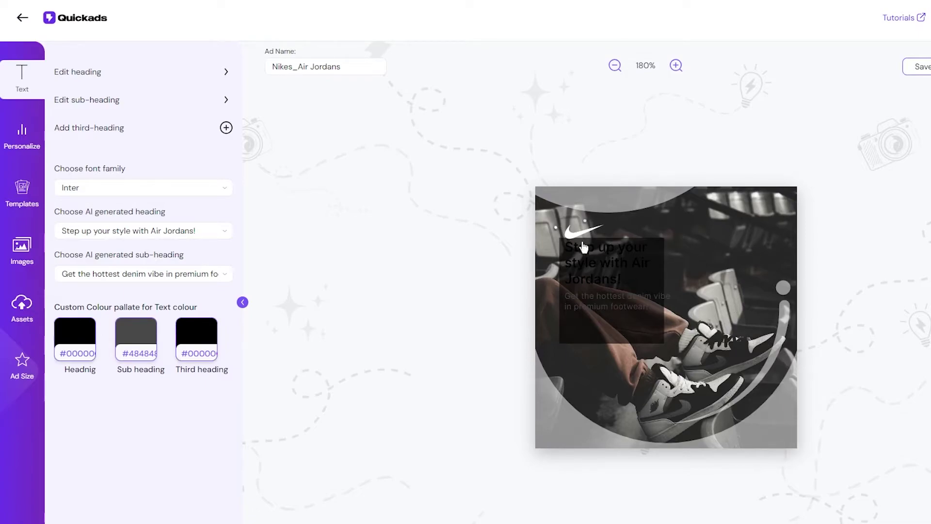
Step: Look over the ad's image options, then return to its text settings
{"action": "left_click", "coordinate": [649, 236]}
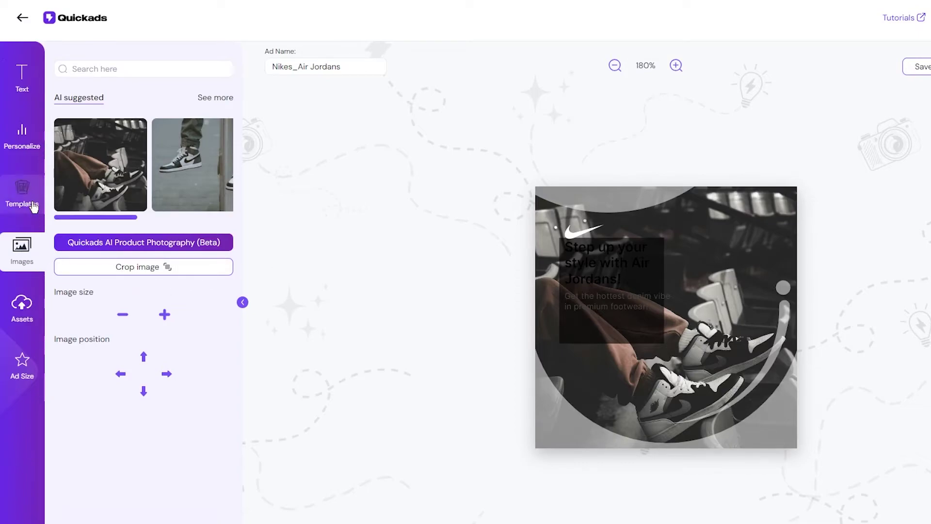
{"action": "left_click_drag", "start_coordinate": [647, 208], "coordinate": [617, 274]}
{"action": "left_click", "coordinate": [618, 274]}
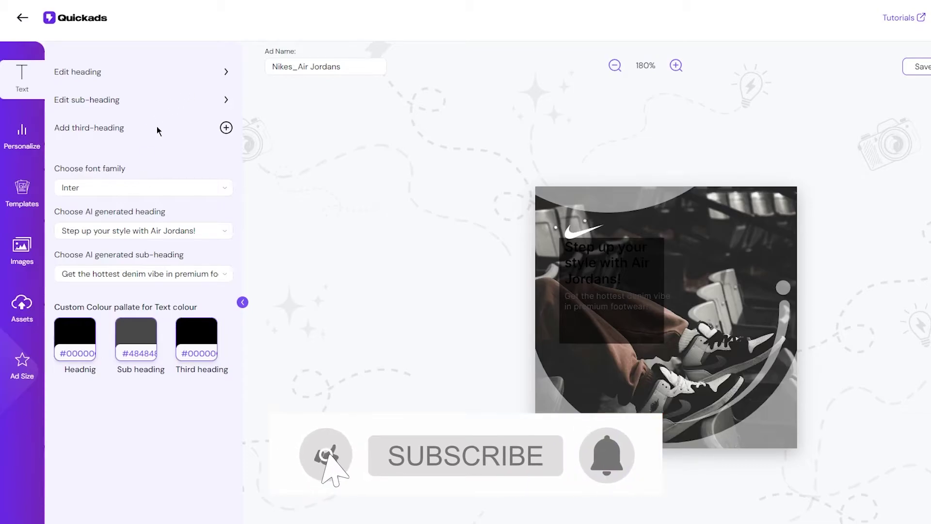
Step: Review the AI heading and sub-heading lists, keeping 'Step up your style with Air Jordans!'
{"action": "left_click", "coordinate": [173, 232]}
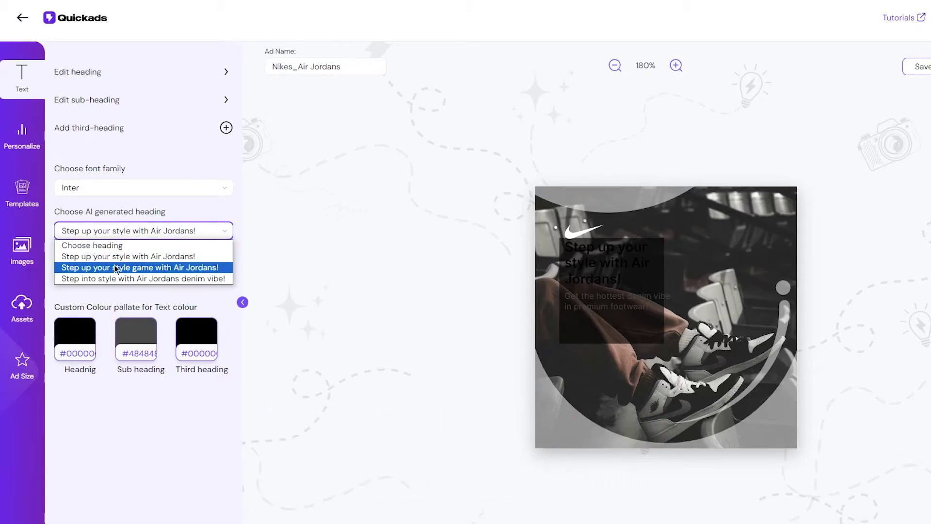
{"action": "left_click", "coordinate": [154, 257]}
{"action": "left_click", "coordinate": [165, 275]}
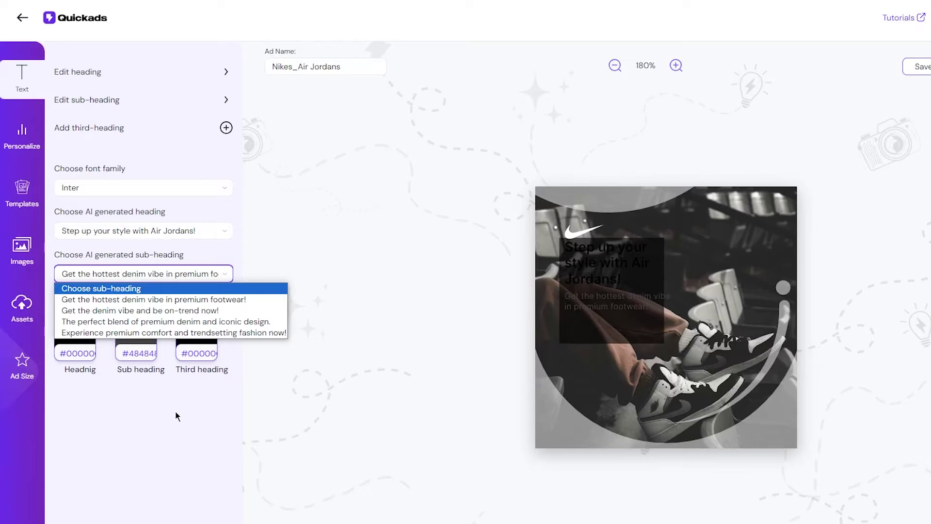
Step: Set the heading text colour to pale pink #faebeb
{"action": "left_click", "coordinate": [72, 332]}
{"action": "mouse_move", "coordinate": [94, 237]}
{"action": "left_mouse_down"}
{"action": "mouse_move", "coordinate": [201, 181]}
{"action": "mouse_move", "coordinate": [228, 146]}
{"action": "mouse_move", "coordinate": [178, 200]}
{"action": "mouse_move", "coordinate": [155, 242]}
{"action": "mouse_move", "coordinate": [176, 215]}
{"action": "mouse_move", "coordinate": [183, 176]}
{"action": "left_mouse_up"}
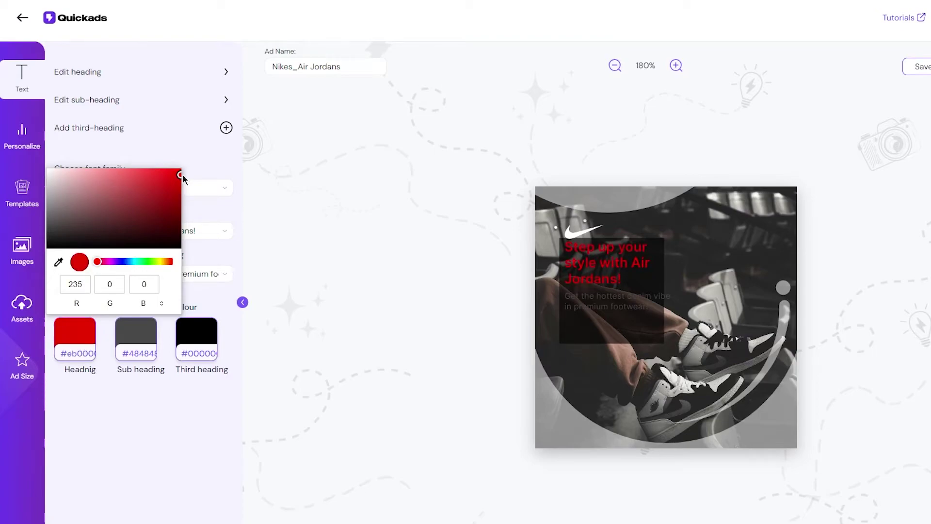
{"action": "left_click", "coordinate": [87, 214]}
{"action": "mouse_move", "coordinate": [39, 155]}
{"action": "left_mouse_down"}
{"action": "mouse_move", "coordinate": [9, 135]}
{"action": "mouse_move", "coordinate": [67, 154]}
{"action": "mouse_move", "coordinate": [54, 68]}
{"action": "left_mouse_up"}
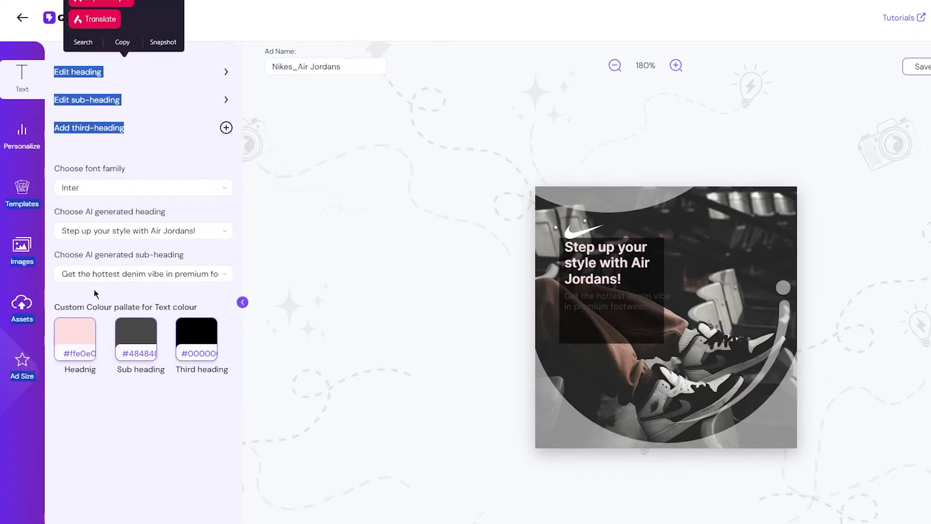
{"action": "left_click", "coordinate": [74, 337]}
{"action": "left_click_drag", "start_coordinate": [57, 170], "coordinate": [57, 171]}
{"action": "left_click", "coordinate": [105, 420]}
Step: Colour the sub-heading soft pink #e5b8b8 and the third heading off-white #f2f2f2
{"action": "left_click", "coordinate": [137, 334]}
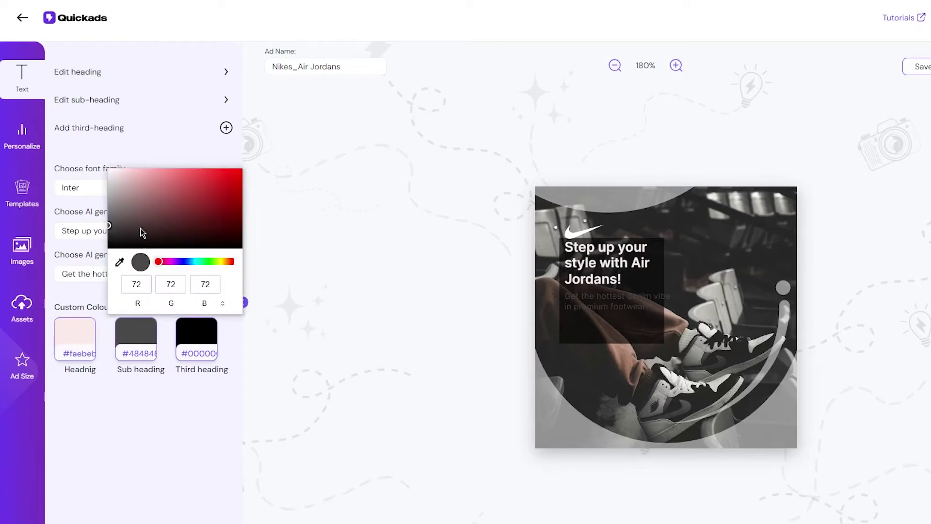
{"action": "left_click", "coordinate": [135, 178]}
{"action": "left_click", "coordinate": [208, 350]}
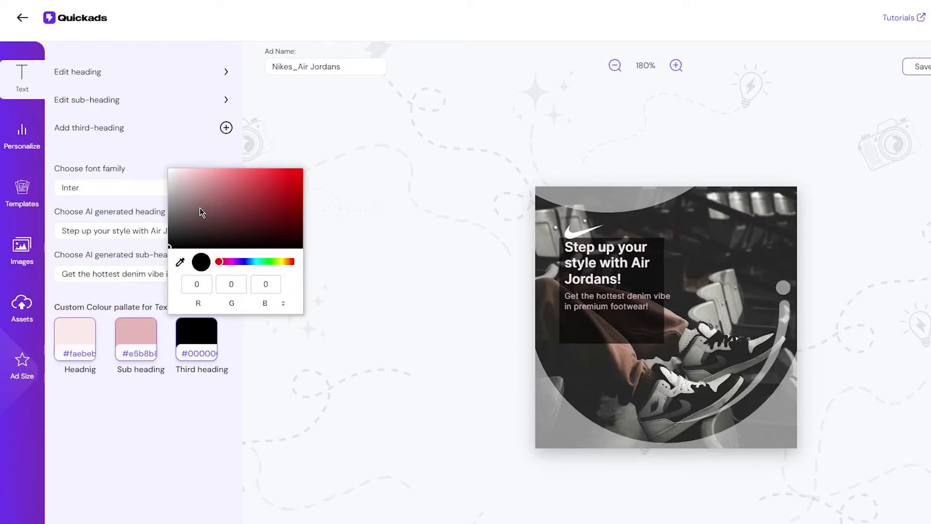
{"action": "mouse_move", "coordinate": [201, 210]}
{"action": "left_mouse_down"}
{"action": "mouse_move", "coordinate": [181, 210]}
{"action": "mouse_move", "coordinate": [185, 233]}
{"action": "mouse_move", "coordinate": [234, 214]}
{"action": "mouse_move", "coordinate": [279, 174]}
{"action": "mouse_move", "coordinate": [195, 169]}
{"action": "left_mouse_up"}
{"action": "mouse_move", "coordinate": [124, 181]}
{"action": "left_mouse_down"}
{"action": "mouse_move", "coordinate": [117, 187]}
{"action": "mouse_move", "coordinate": [174, 193]}
{"action": "mouse_move", "coordinate": [188, 181]}
{"action": "mouse_move", "coordinate": [165, 177]}
{"action": "left_mouse_up"}
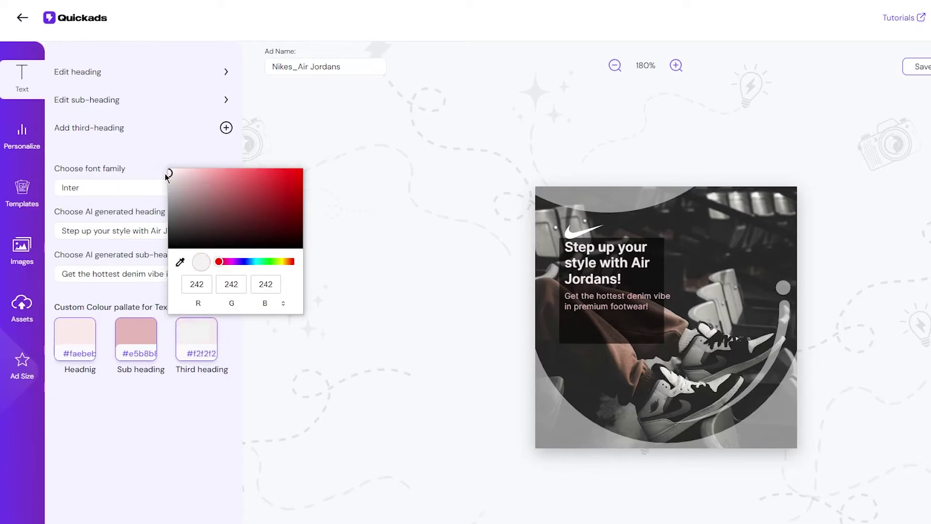
{"action": "left_click", "coordinate": [155, 453]}
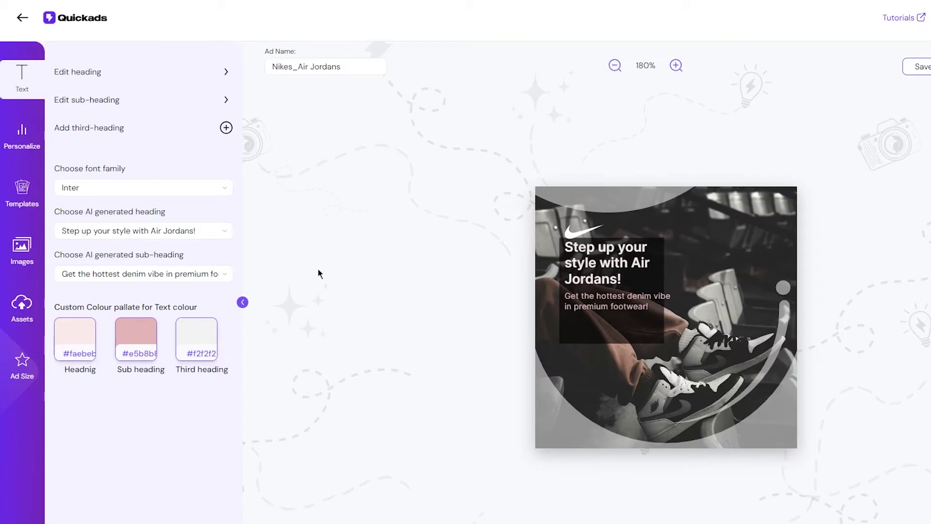
Step: In the heading's detailed settings, nudge the heading left, then back to its original position
{"action": "left_click", "coordinate": [228, 74]}
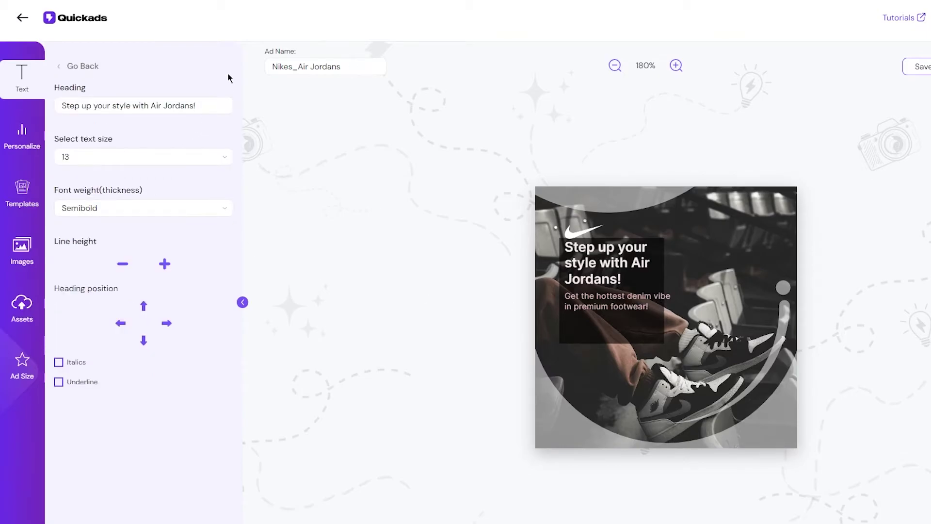
{"action": "left_click", "coordinate": [120, 329]}
{"action": "left_click", "coordinate": [120, 330]}
{"action": "left_click", "coordinate": [121, 330]}
{"action": "left_click", "coordinate": [167, 324]}
{"action": "left_click", "coordinate": [166, 323]}
{"action": "left_click", "coordinate": [166, 323]}
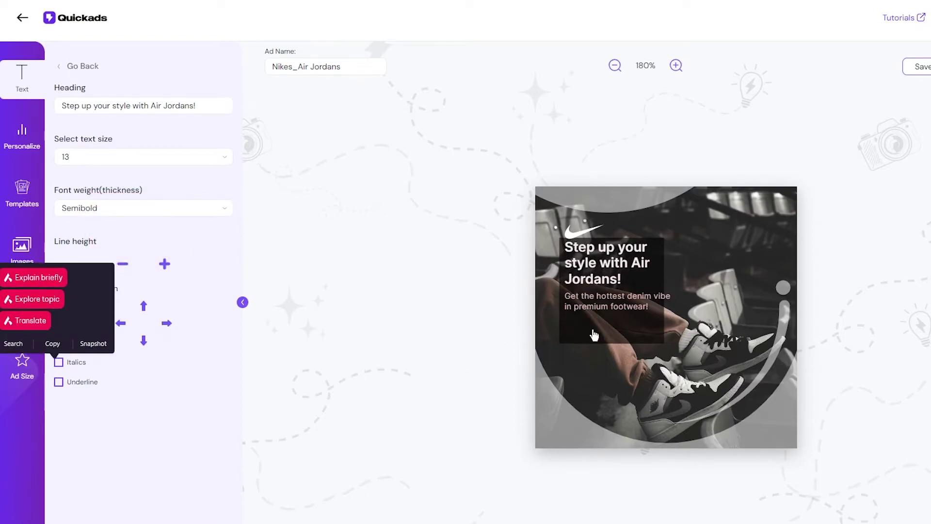
{"action": "left_click", "coordinate": [589, 306]}
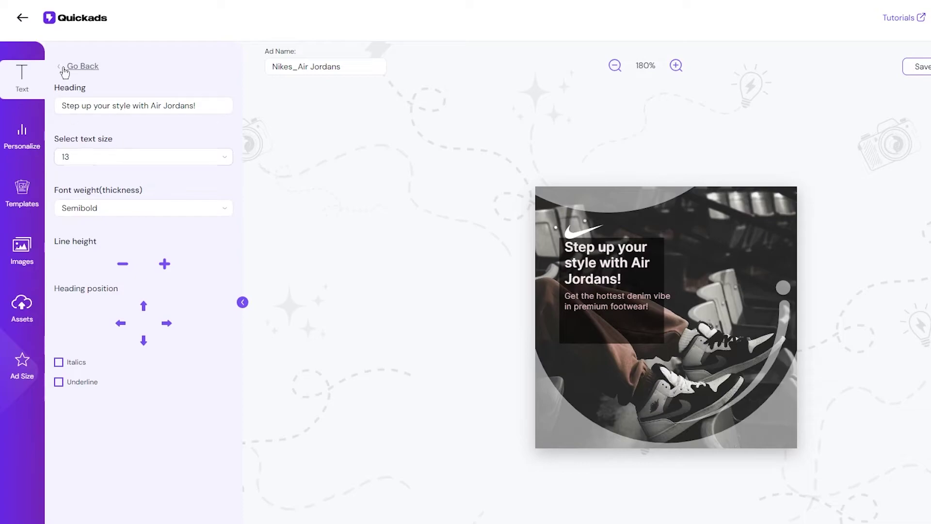
Step: Loosen the heading's line spacing by two steps after briefly tightening it
{"action": "left_click", "coordinate": [122, 264]}
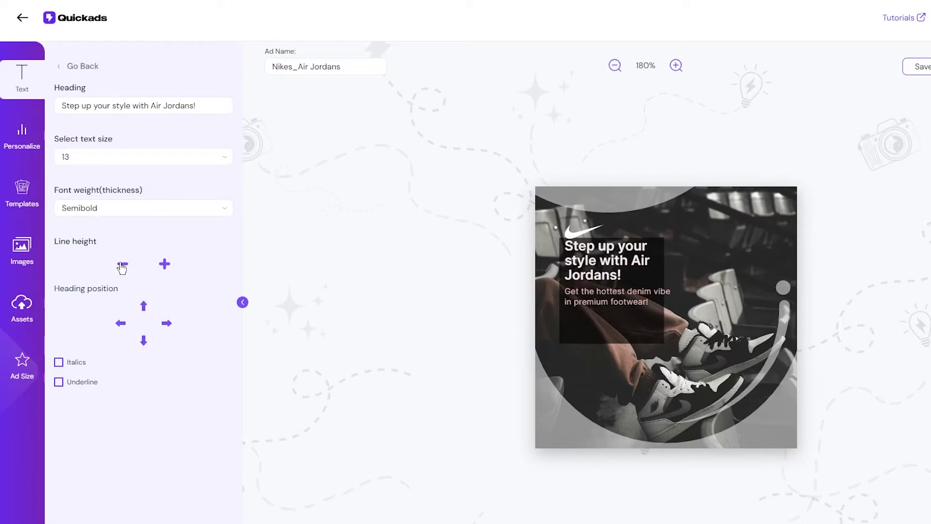
{"action": "left_click", "coordinate": [164, 264]}
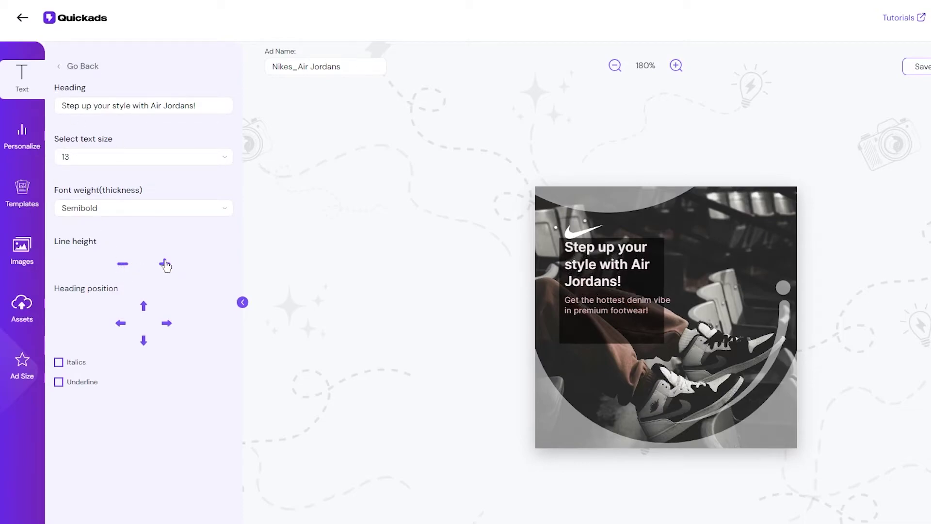
{"action": "left_click", "coordinate": [164, 264]}
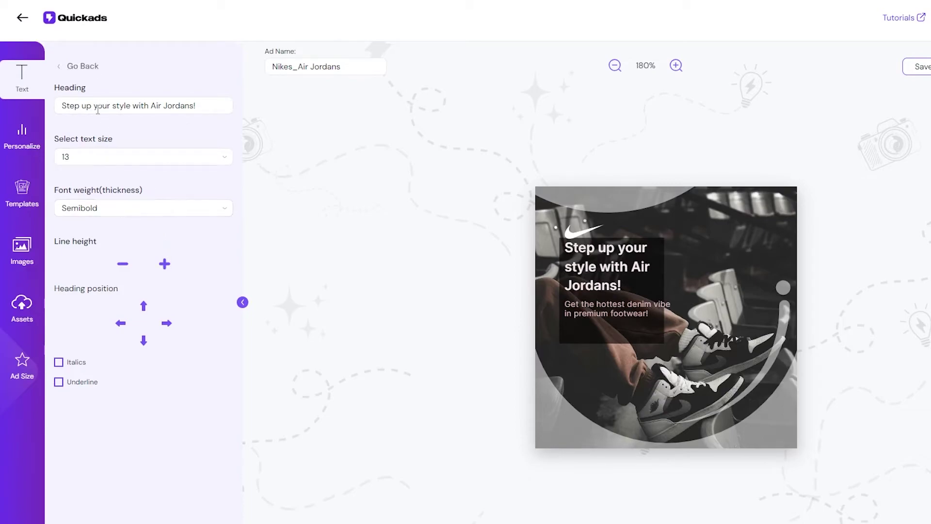
Step: In the sub-heading settings, nudge it left and right and increase its line spacing
{"action": "left_click", "coordinate": [59, 66]}
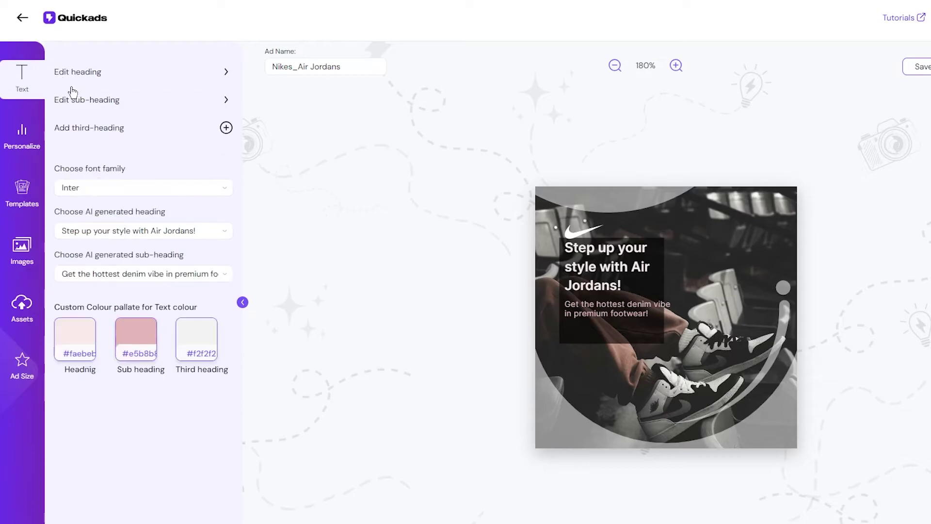
{"action": "left_click", "coordinate": [130, 103]}
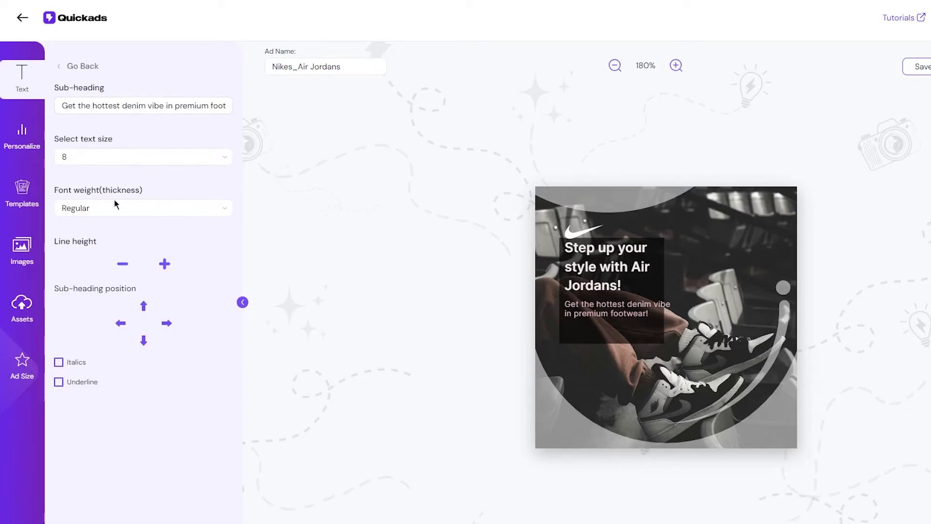
{"action": "left_click", "coordinate": [120, 323]}
{"action": "left_click", "coordinate": [173, 326]}
{"action": "double_click", "coordinate": [123, 265]}
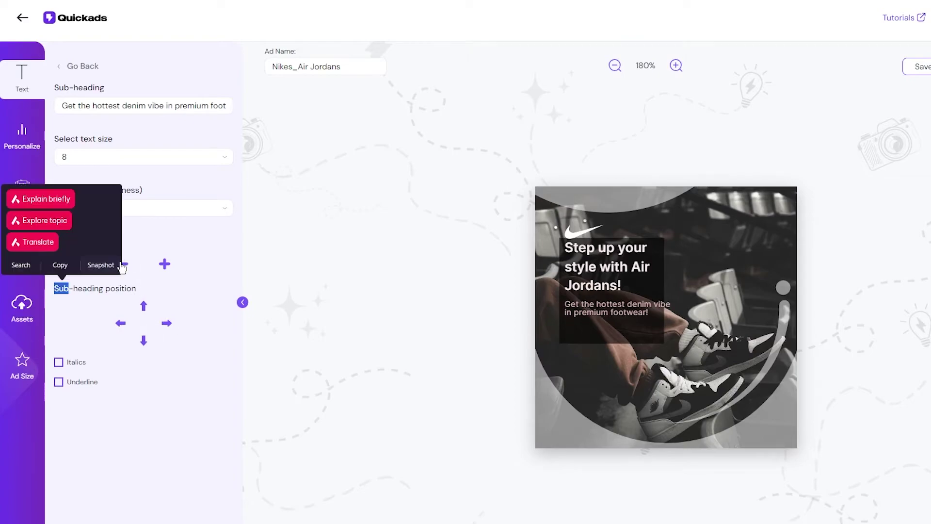
{"action": "left_click", "coordinate": [164, 264]}
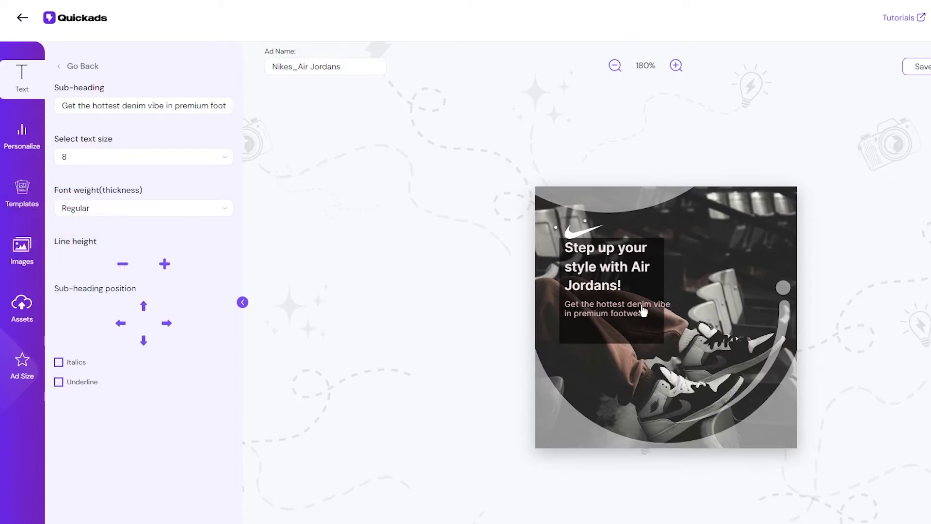
Step: Set the sub-heading text size to 6 and loosen its line spacing slightly more
{"action": "left_click", "coordinate": [135, 159]}
{"action": "left_click", "coordinate": [102, 202]}
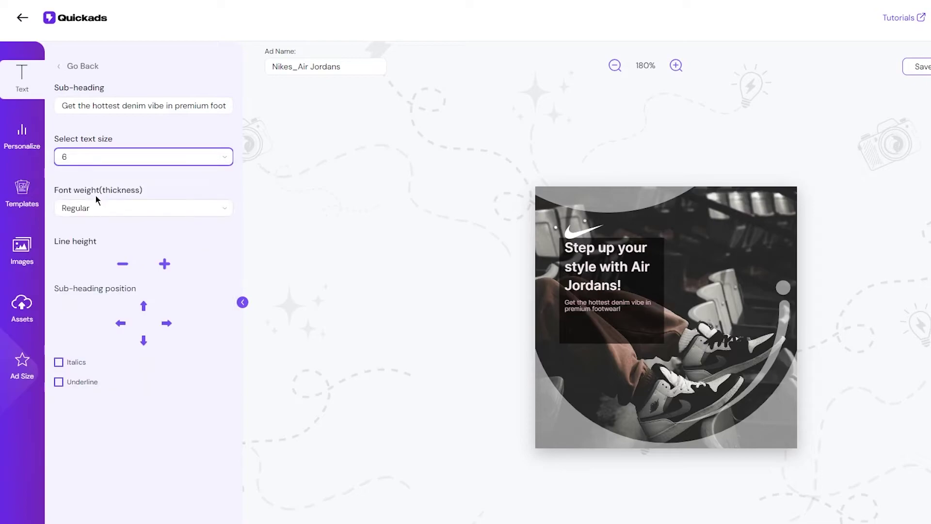
{"action": "left_click", "coordinate": [168, 266]}
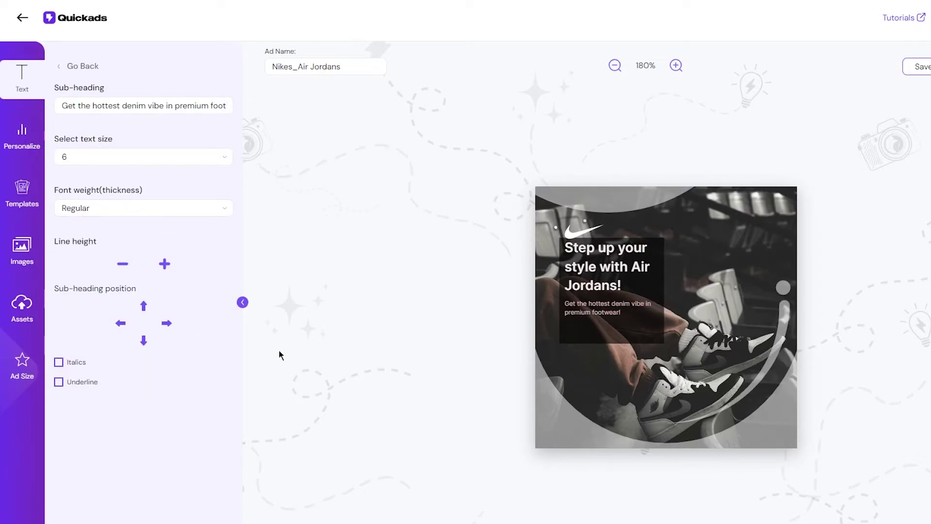
Step: Set the sub-heading in italics, leaving its position unchanged, and return to the main text settings
{"action": "left_click", "coordinate": [144, 341]}
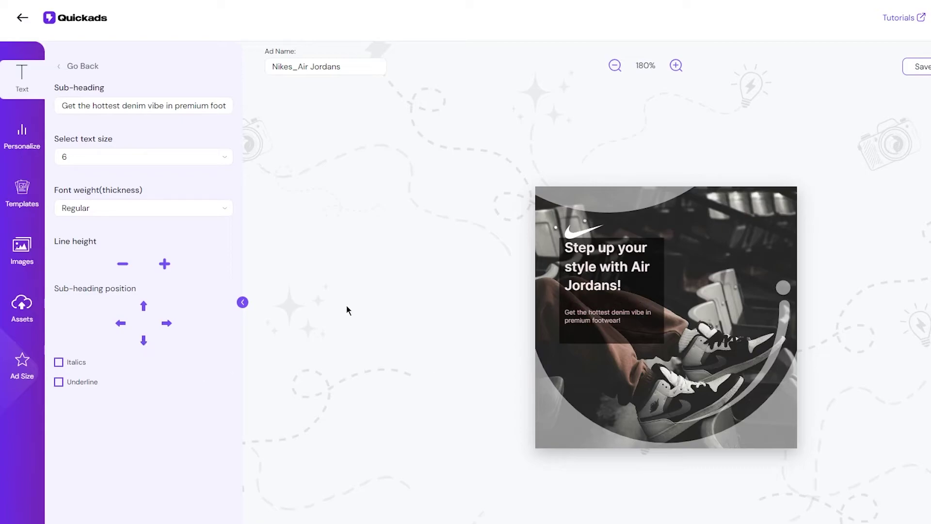
{"action": "left_click", "coordinate": [144, 306]}
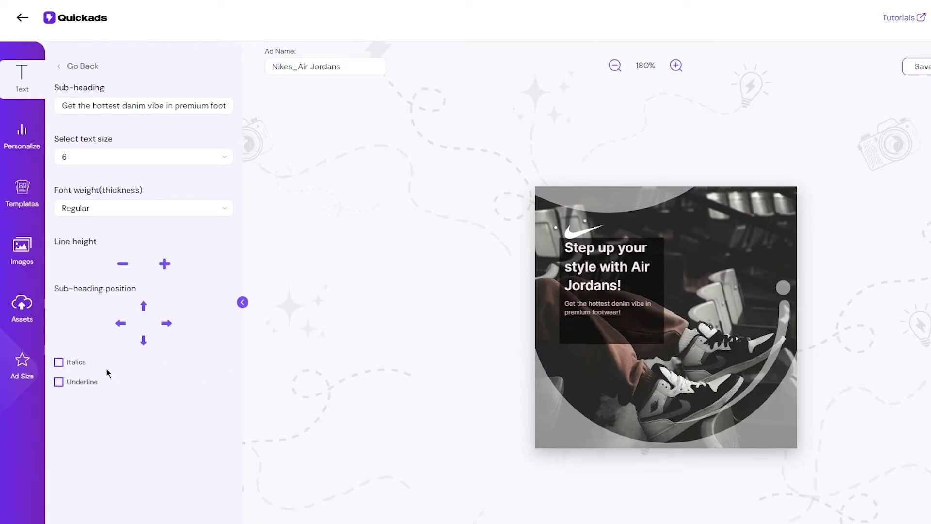
{"action": "left_click", "coordinate": [57, 362]}
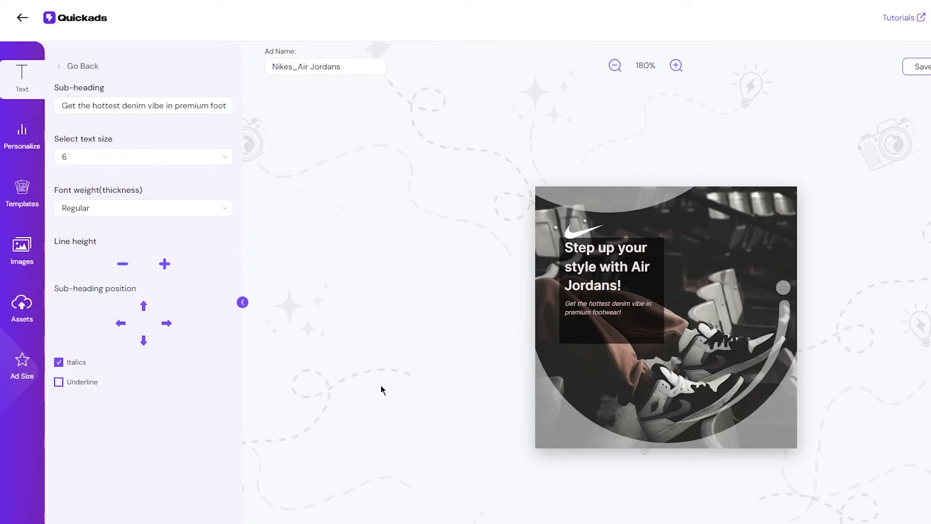
{"action": "left_click", "coordinate": [63, 66]}
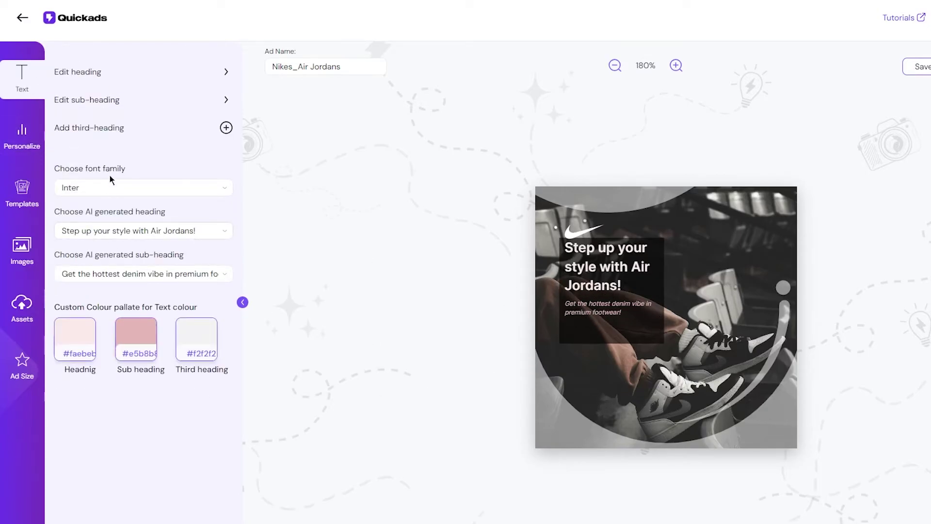
Step: Move the Nike logo up slightly in Personalize's logo settings, keeping it visible
{"action": "left_click", "coordinate": [30, 147]}
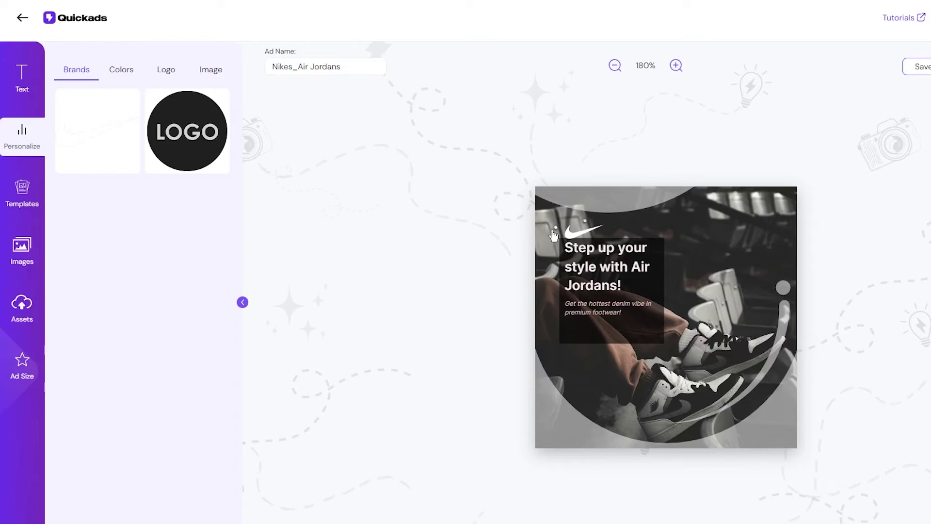
{"action": "left_click", "coordinate": [121, 73]}
{"action": "left_click", "coordinate": [163, 71]}
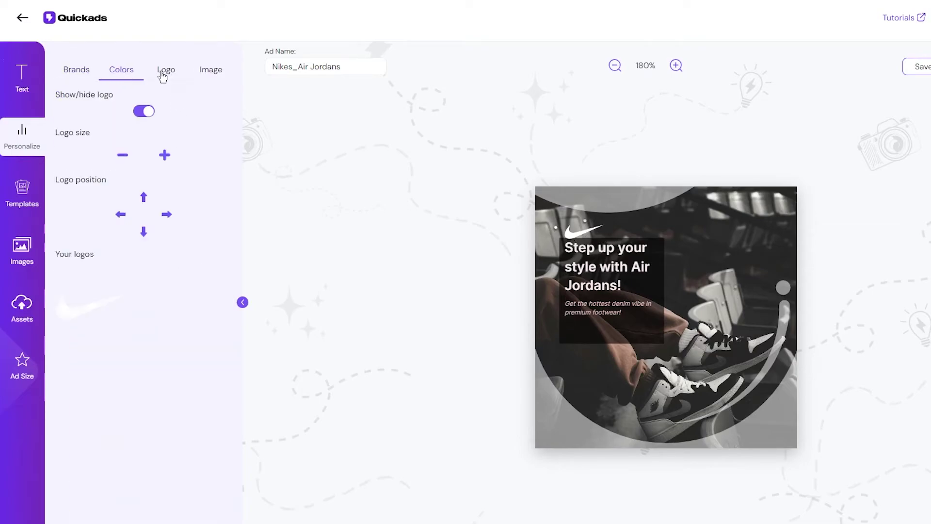
{"action": "left_click", "coordinate": [144, 198]}
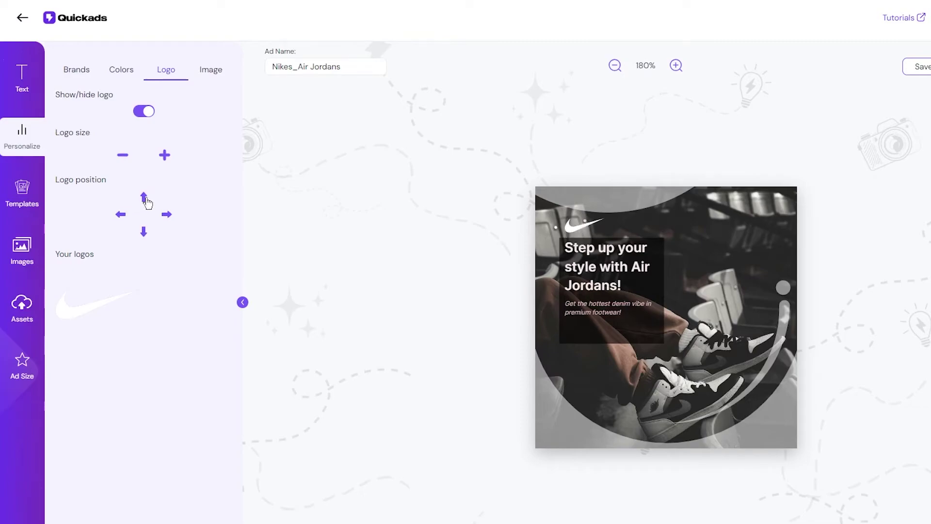
{"action": "left_click", "coordinate": [143, 111]}
{"action": "left_click", "coordinate": [143, 111]}
Step: Adjust the sneaker photo's image size up and down so it fills the frame
{"action": "left_click", "coordinate": [226, 71]}
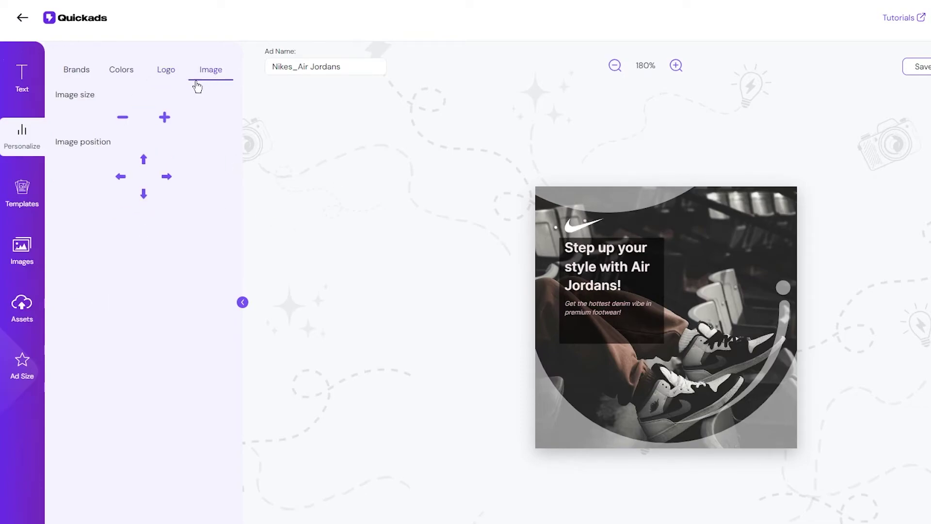
{"action": "left_click", "coordinate": [125, 117]}
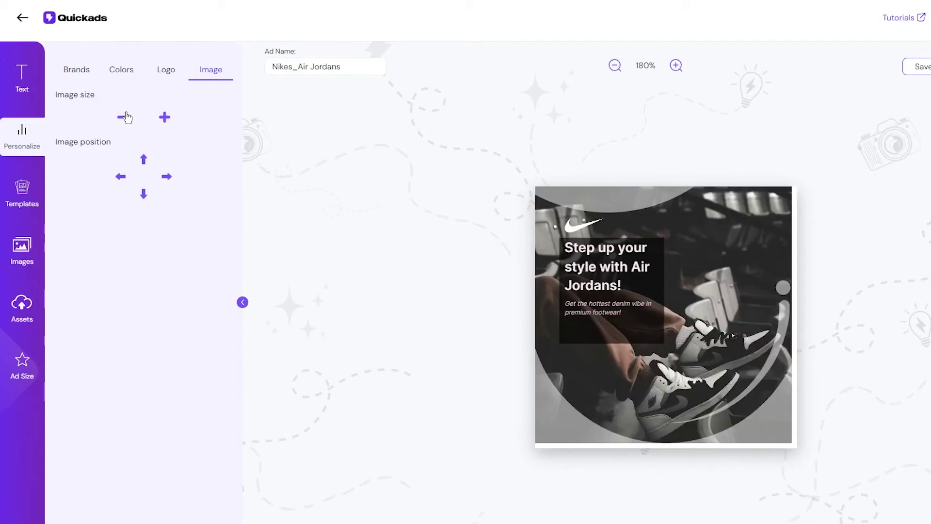
{"action": "left_click", "coordinate": [165, 118]}
{"action": "double_click", "coordinate": [165, 119]}
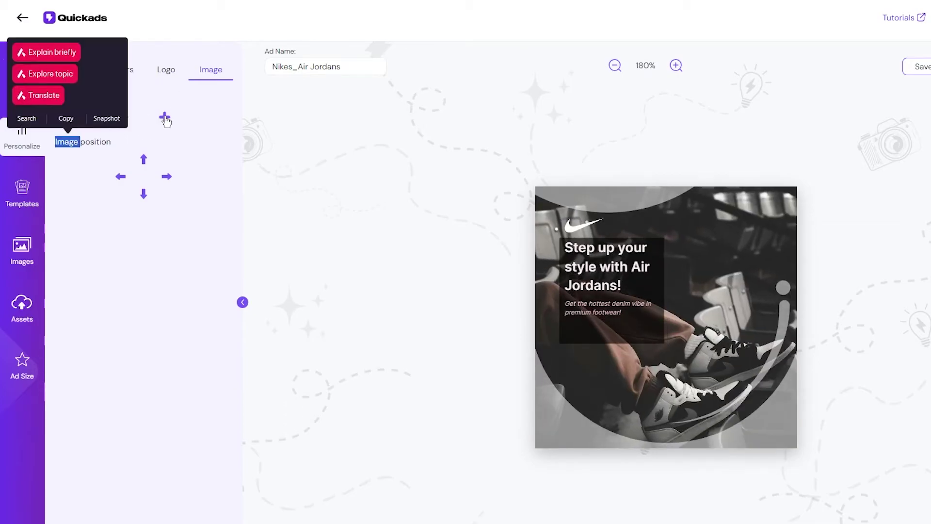
{"action": "left_click", "coordinate": [154, 122]}
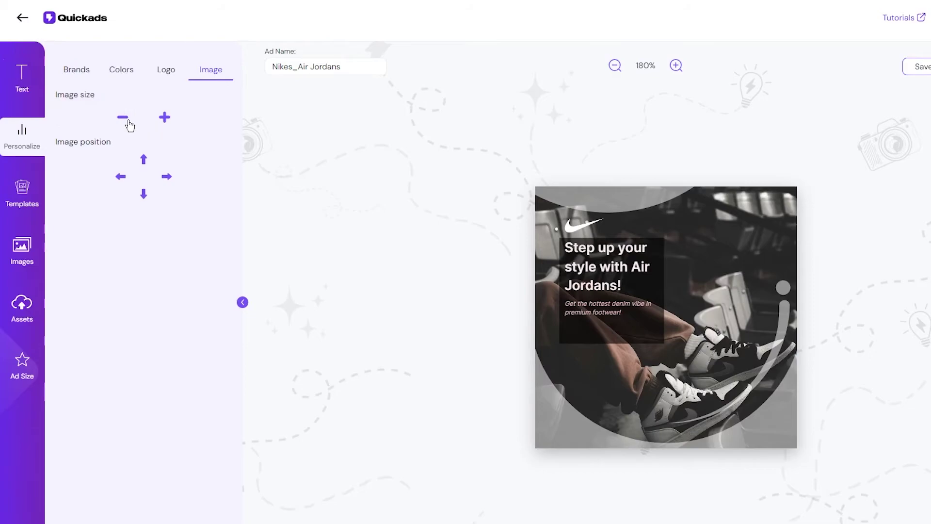
{"action": "left_click", "coordinate": [128, 123]}
{"action": "double_click", "coordinate": [128, 123]}
{"action": "left_click", "coordinate": [214, 216]}
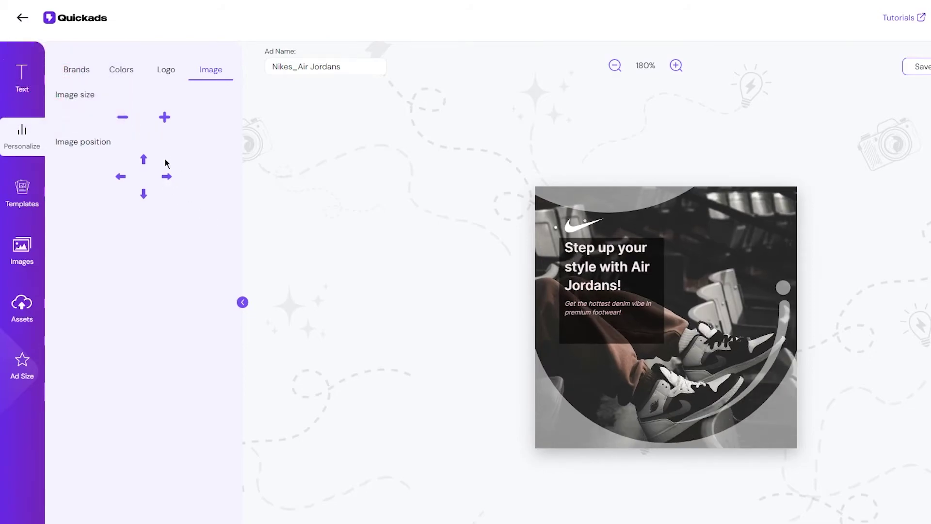
Step: Try several palettes, settling on purple #5d5ffc, green #47e975 and dark #1a1f26, then open Templates
{"action": "left_click", "coordinate": [106, 77]}
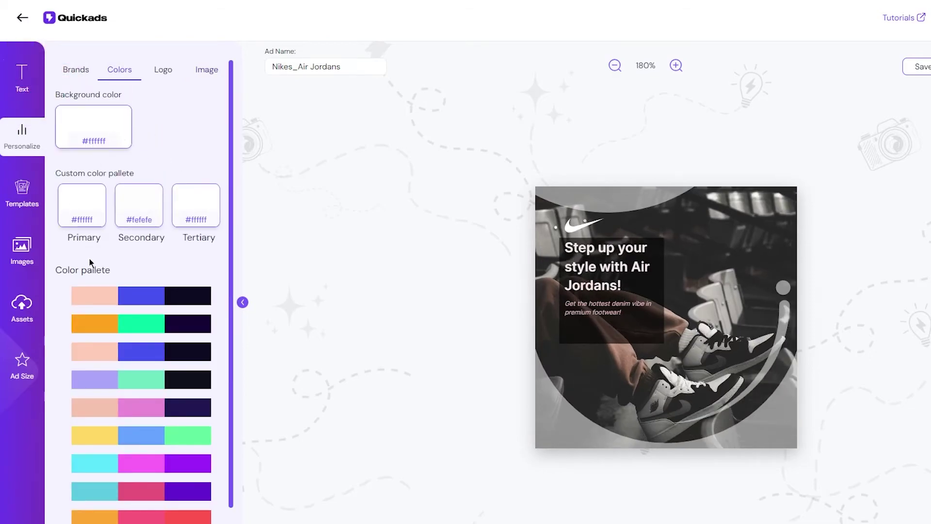
{"action": "left_click", "coordinate": [134, 296]}
{"action": "scroll", "coordinate": [134, 293], "scroll_direction": "down", "scroll_amount": 1}
{"action": "left_click", "coordinate": [137, 297]}
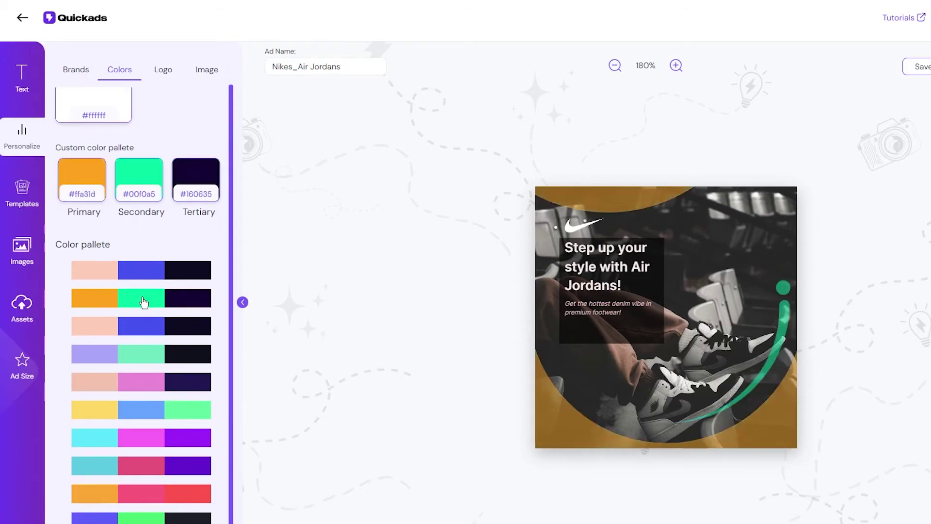
{"action": "left_click", "coordinate": [150, 320]}
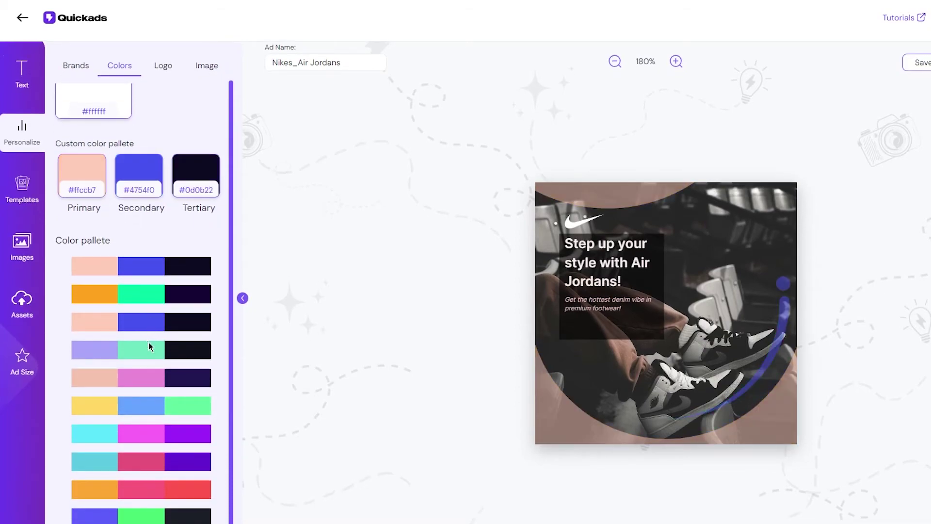
{"action": "left_click", "coordinate": [152, 407]}
{"action": "left_click", "coordinate": [152, 433]}
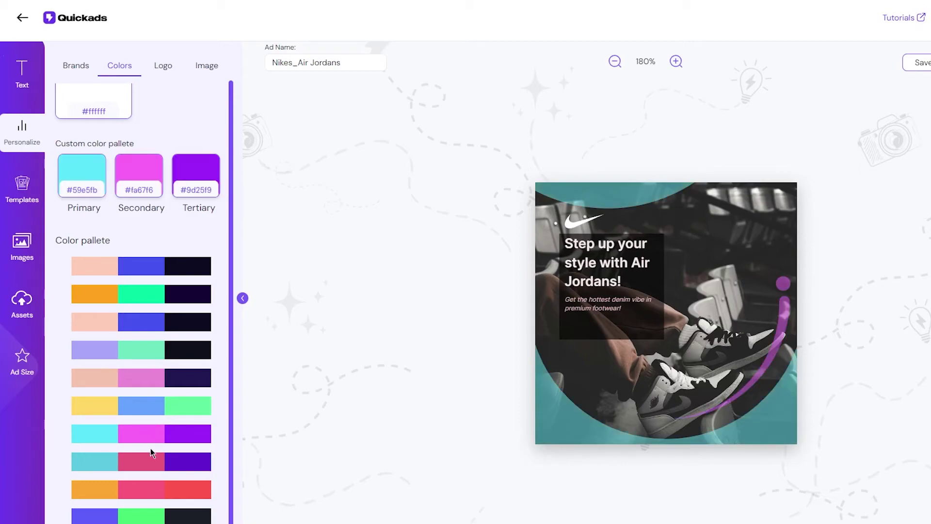
{"action": "left_click", "coordinate": [151, 498]}
{"action": "left_click", "coordinate": [145, 517]}
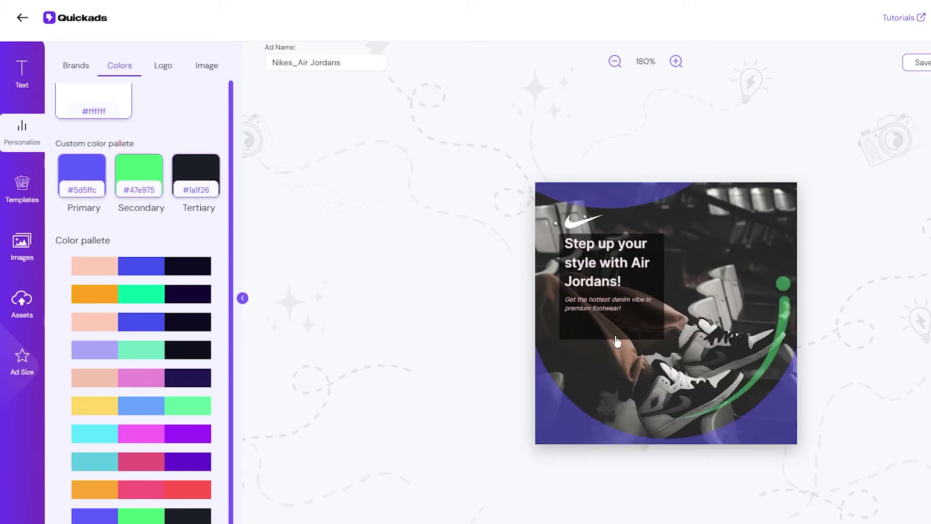
{"action": "scroll", "coordinate": [124, 208], "scroll_direction": "up", "scroll_amount": 1}
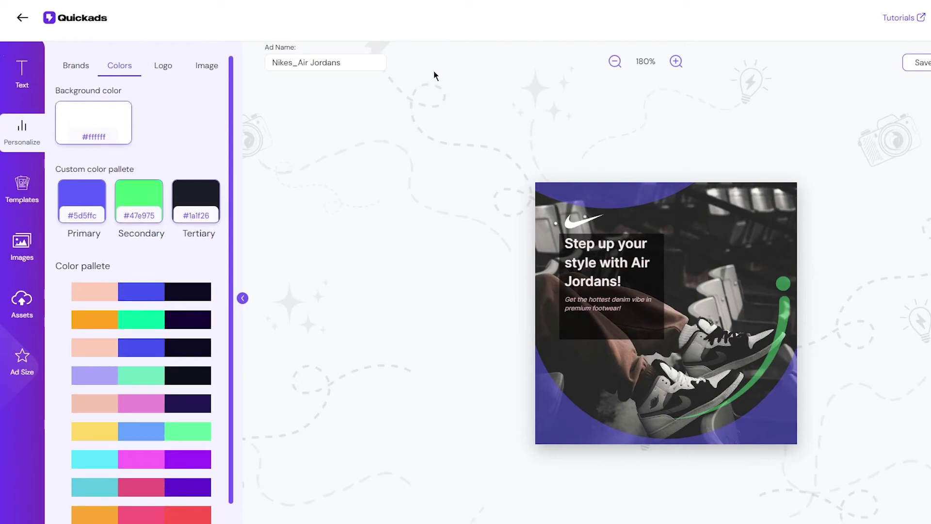
{"action": "left_click", "coordinate": [22, 186]}
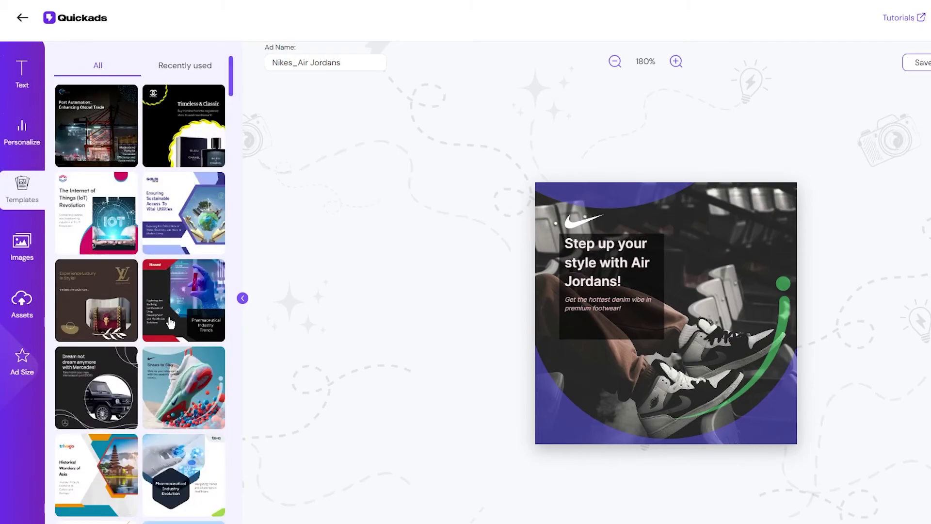
Step: Expand the image suggestions and apply the dark blue high-top sneaker Unsplash photo
{"action": "scroll", "coordinate": [160, 276], "scroll_direction": "down", "scroll_amount": 8}
{"action": "left_click", "coordinate": [22, 247]}
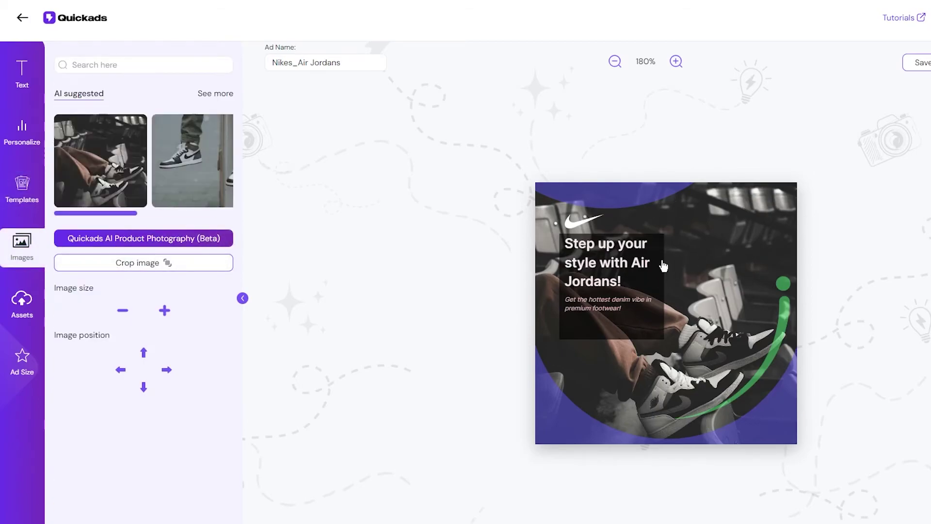
{"action": "left_click", "coordinate": [217, 94]}
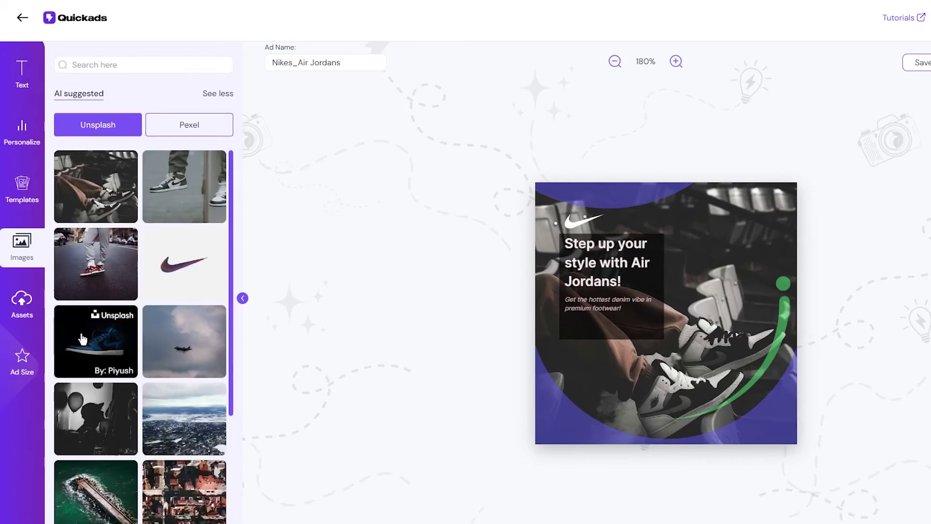
{"action": "scroll", "coordinate": [82, 339], "scroll_direction": "down", "scroll_amount": 3}
{"action": "scroll", "coordinate": [140, 328], "scroll_direction": "up", "scroll_amount": 3}
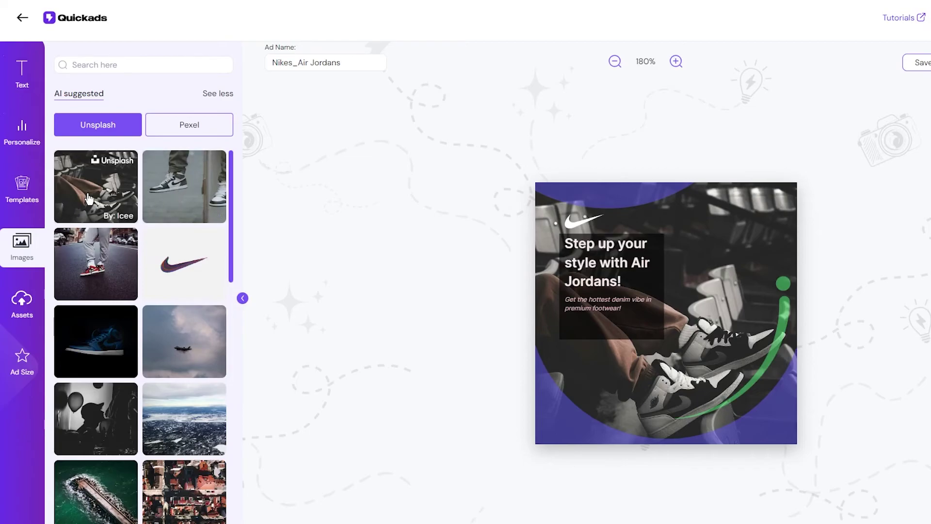
{"action": "left_click", "coordinate": [96, 341]}
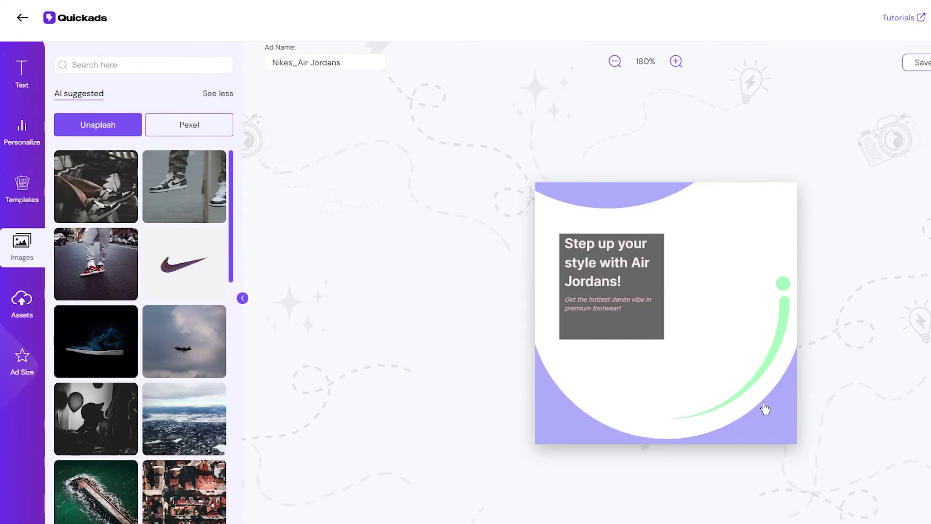
{"action": "left_click", "coordinate": [67, 342]}
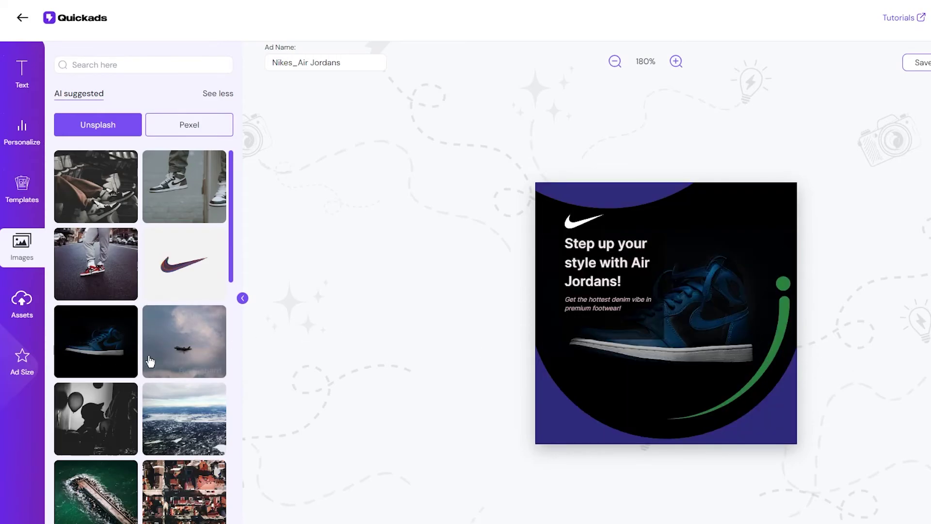
{"action": "mouse_move", "coordinate": [189, 389]}
Step: Open the Ad Size layout list and keep Square (250px x 250px)
{"action": "left_click", "coordinate": [22, 303]}
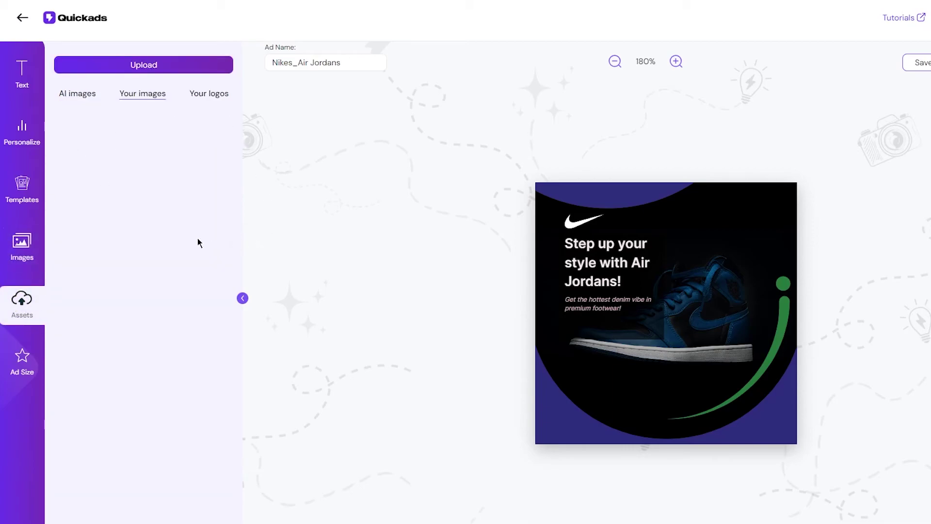
{"action": "left_click", "coordinate": [22, 361]}
{"action": "left_click", "coordinate": [176, 83]}
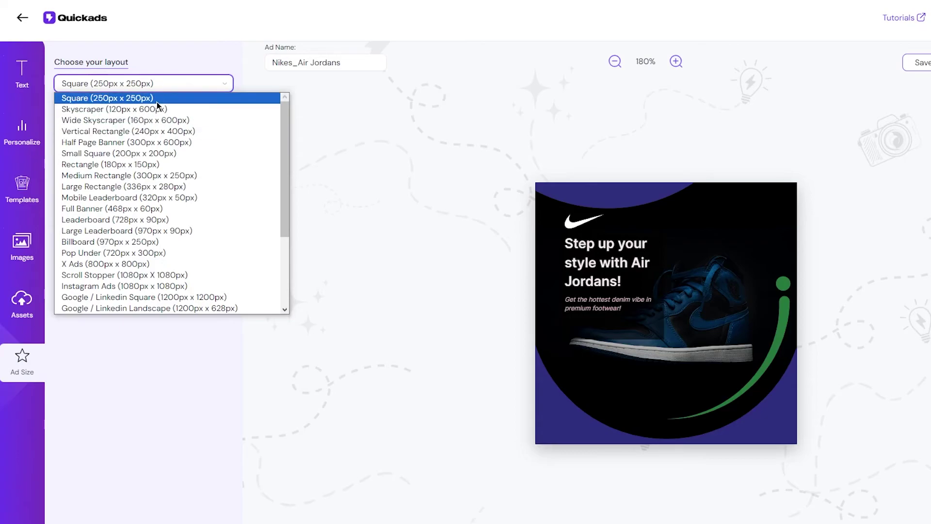
{"action": "left_click", "coordinate": [174, 409]}
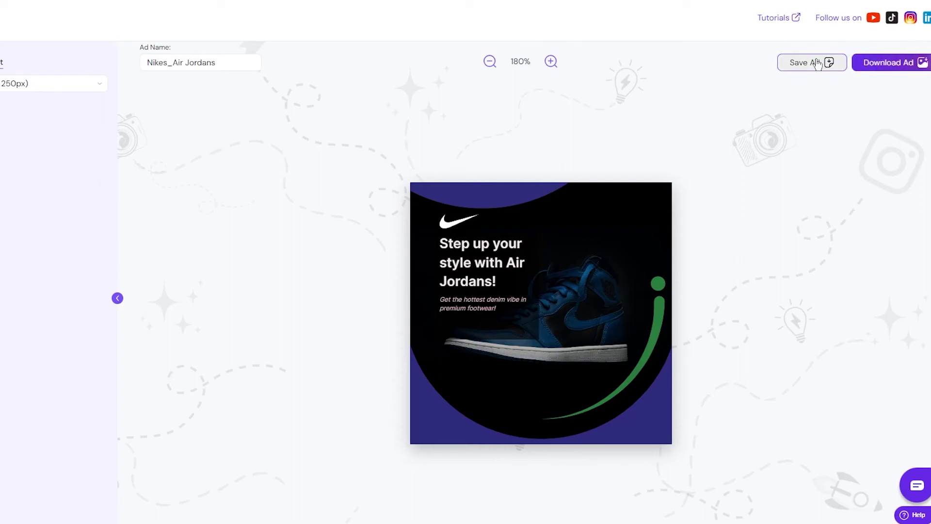
Step: Download the ad as a PNG, accepting image compression
{"action": "left_click", "coordinate": [903, 63]}
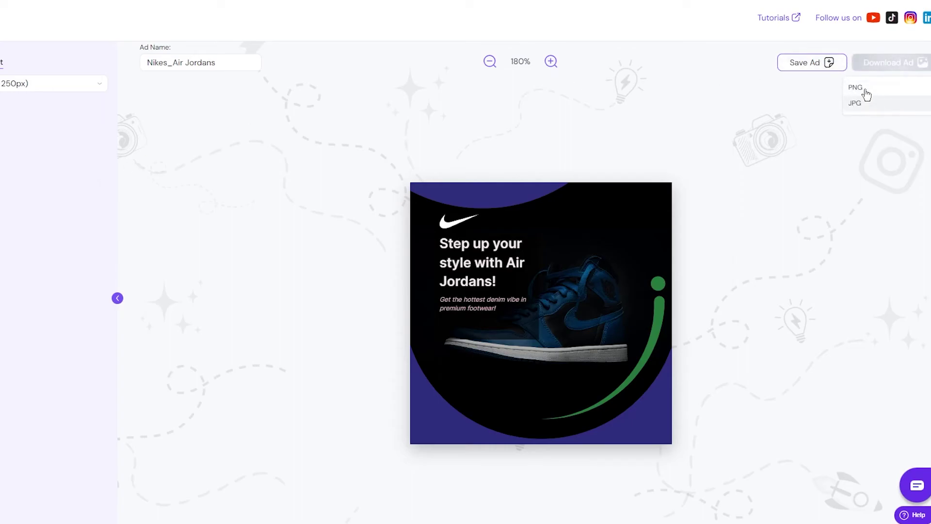
{"action": "left_click", "coordinate": [857, 88]}
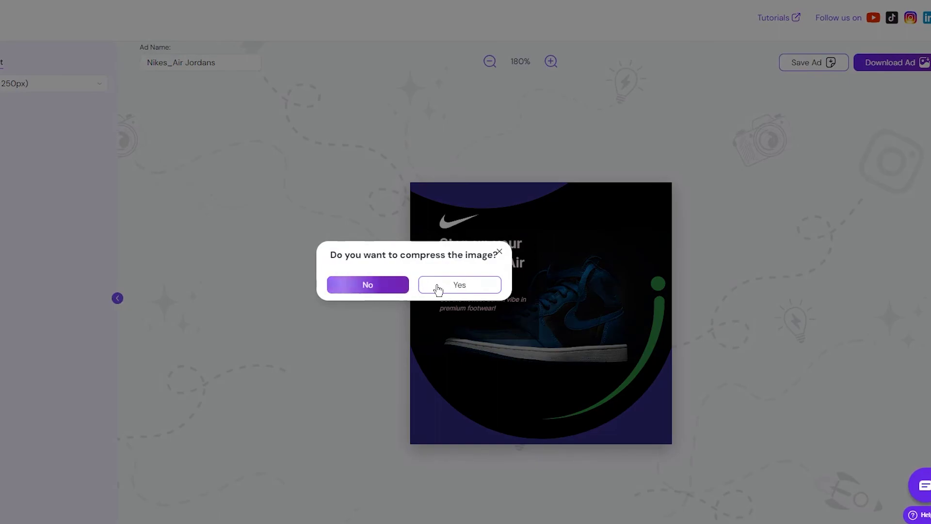
{"action": "left_click", "coordinate": [449, 287]}
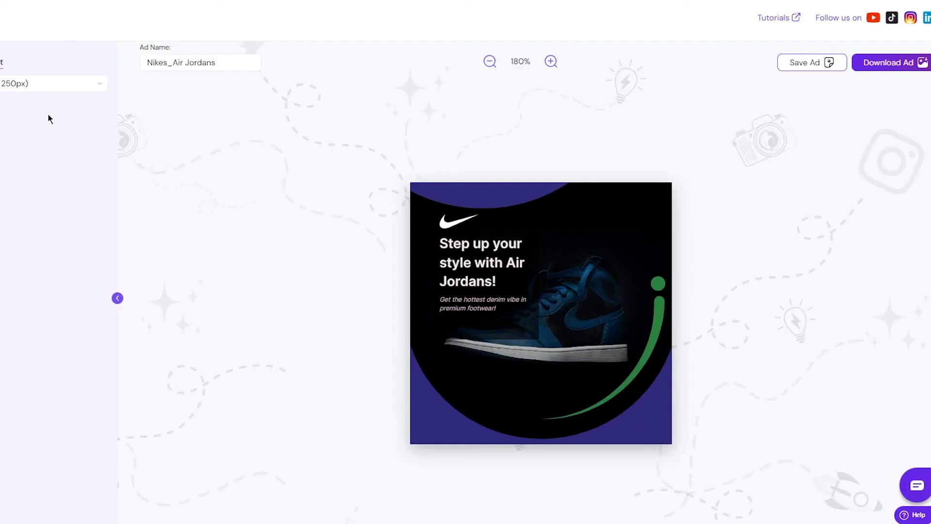
Step: Switch the ad to the Scroll Stopper (1080px X 1080px) layout and confirm the design change
{"action": "left_click", "coordinate": [44, 84]}
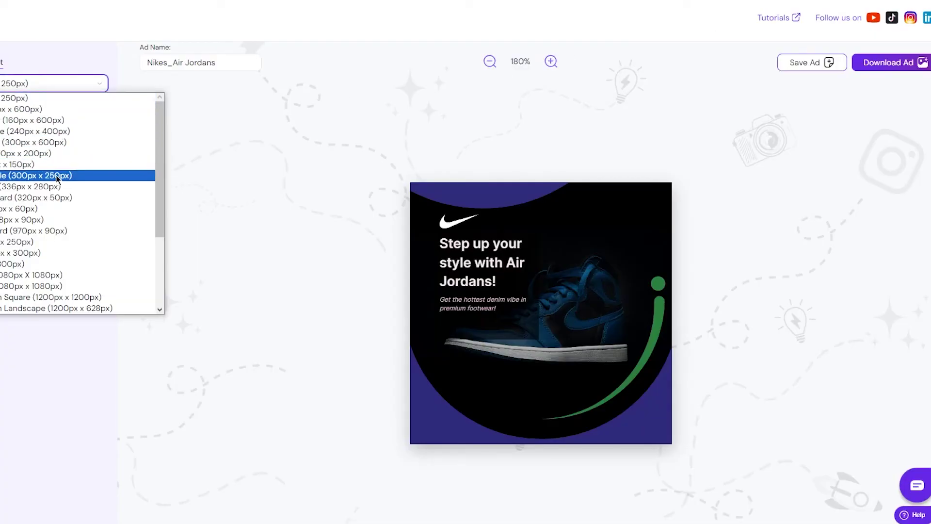
{"action": "left_click", "coordinate": [45, 275]}
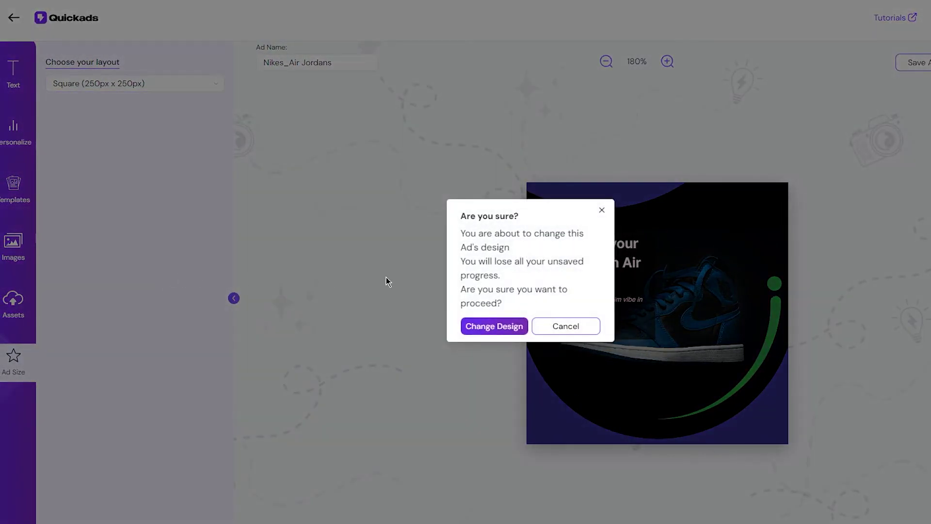
{"action": "left_click", "coordinate": [470, 327]}
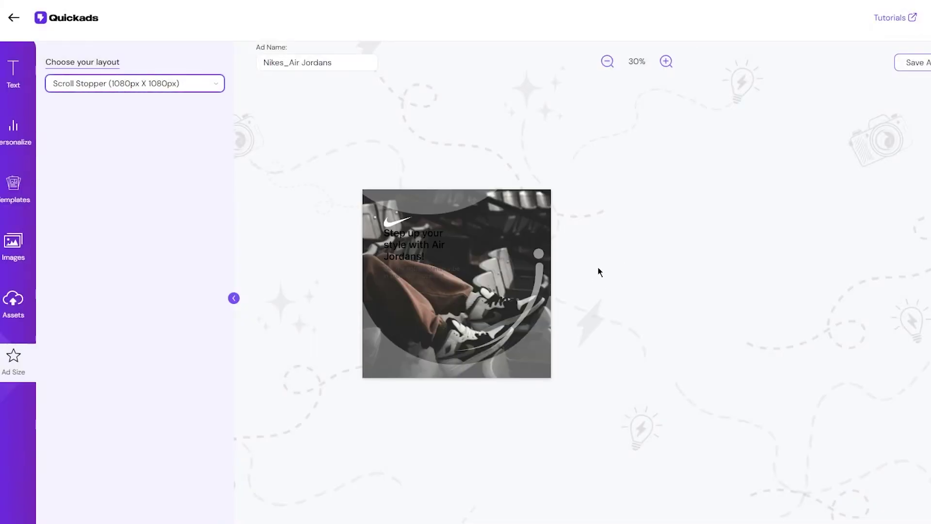
Step: Switch back to Square (250px x 250px), confirm, and decline compressing the image
{"action": "left_click", "coordinate": [180, 85]}
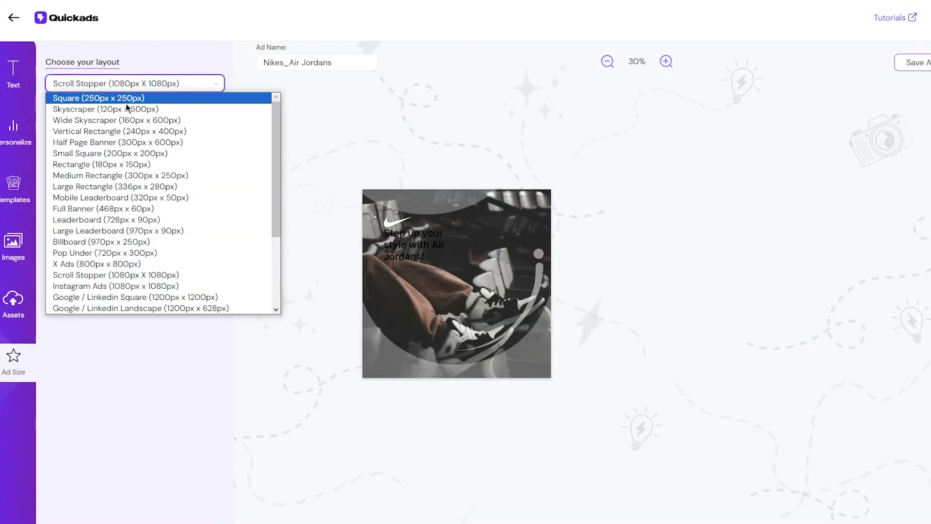
{"action": "left_click", "coordinate": [114, 100]}
{"action": "left_click", "coordinate": [492, 326]}
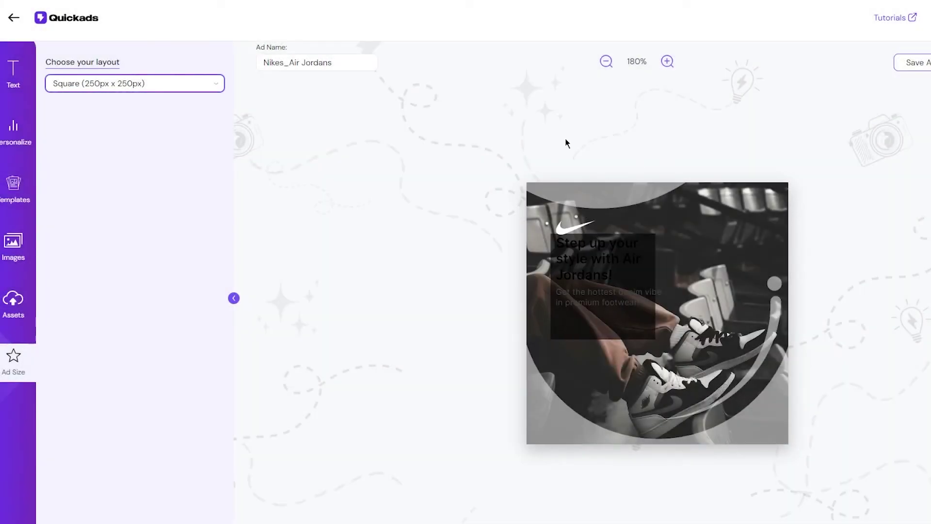
{"action": "left_click", "coordinate": [494, 155]}
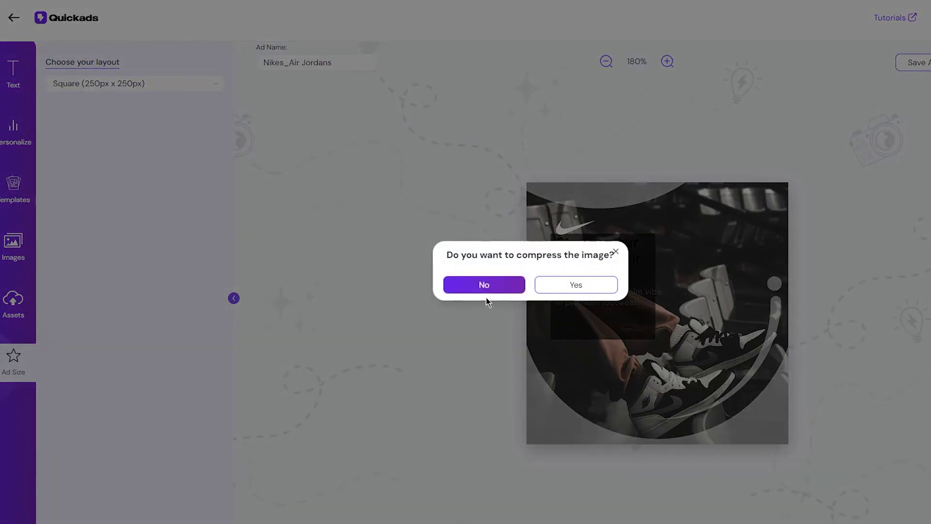
{"action": "left_click", "coordinate": [474, 289]}
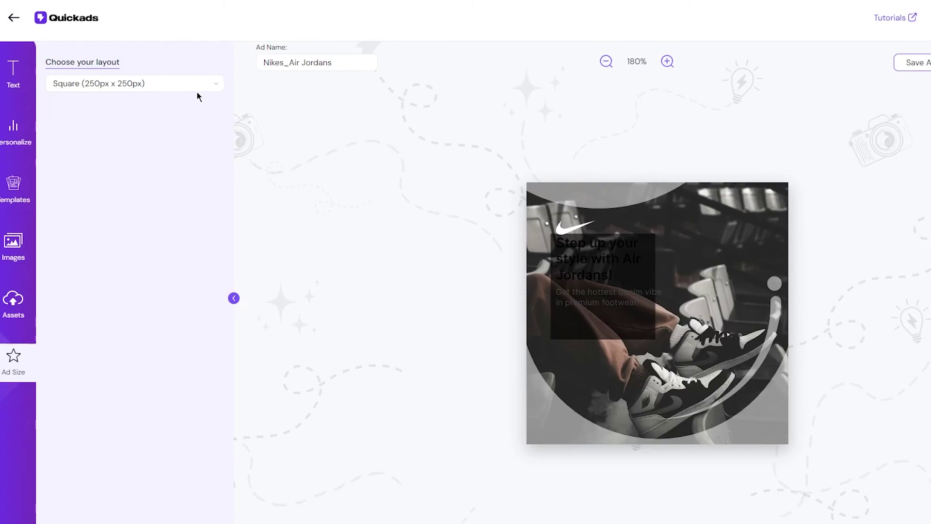
Step: Exit the editor to the Dashboard and go to the Brands page showing Nikes
{"action": "double_click", "coordinate": [10, 18]}
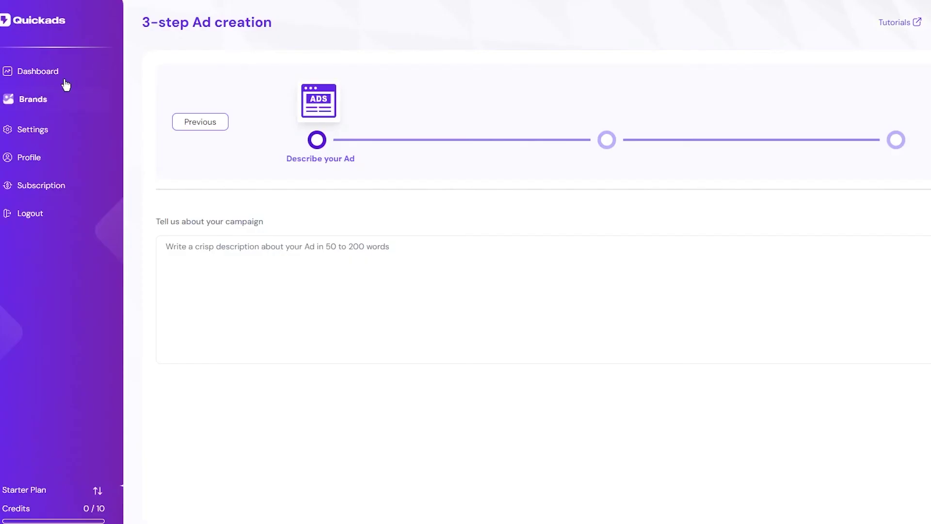
{"action": "left_click", "coordinate": [23, 72]}
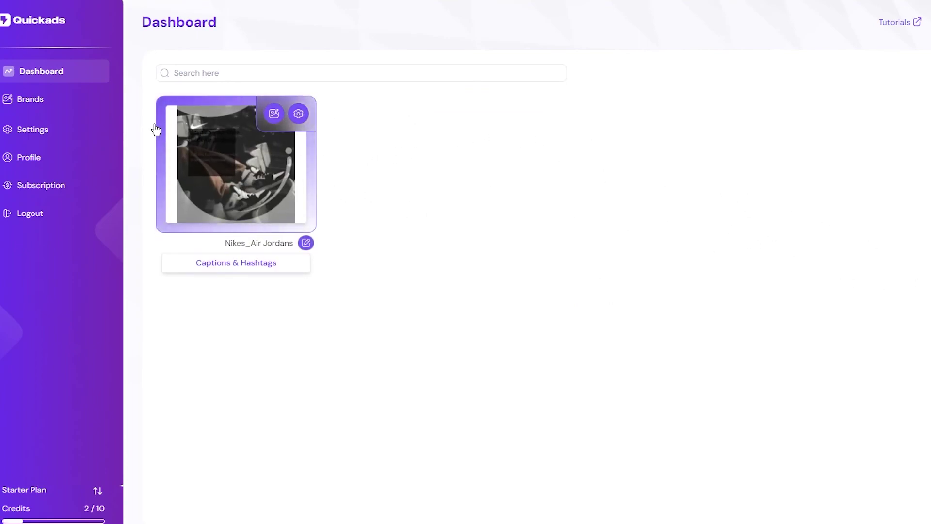
{"action": "left_click", "coordinate": [20, 102]}
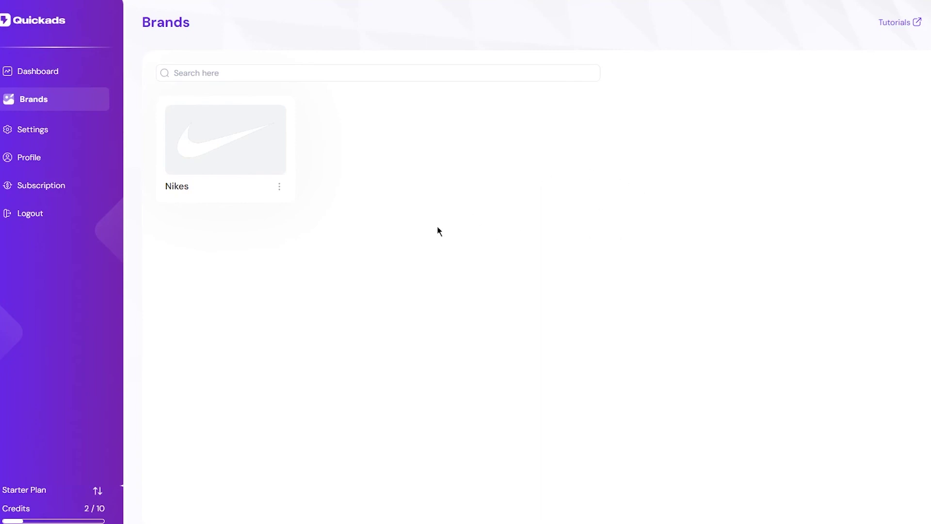